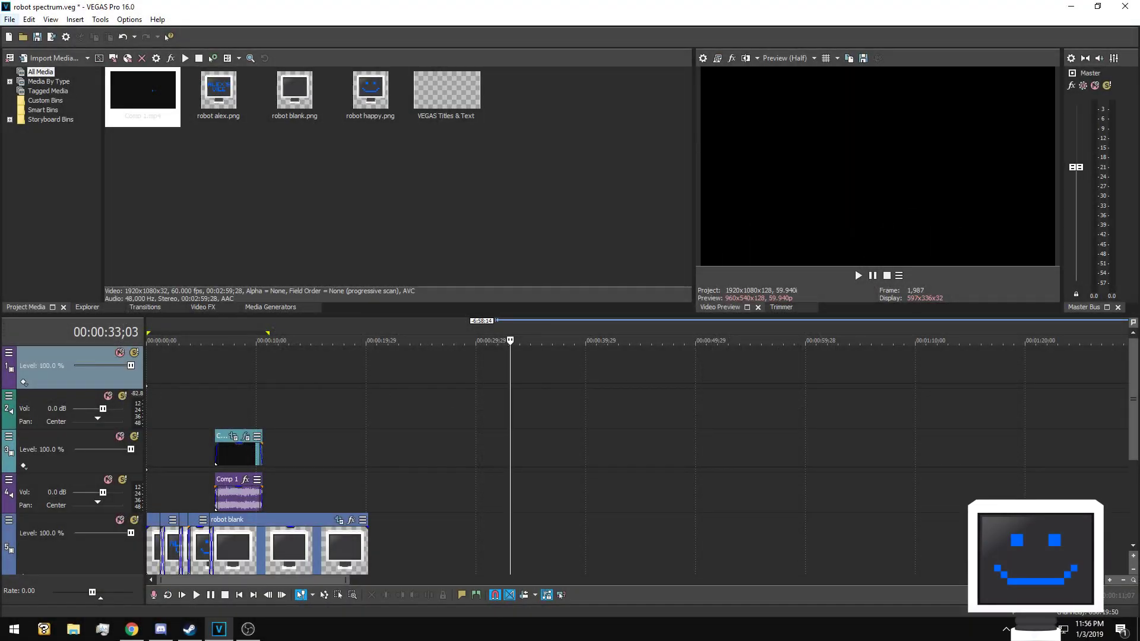
Create a new project from the 1080P BEST template without saving the current one, keeping 59.940 (Double NTSC) and Disable resample
{"action": "left_click", "coordinate": [9, 19]}
{"action": "key", "text": "Return"}
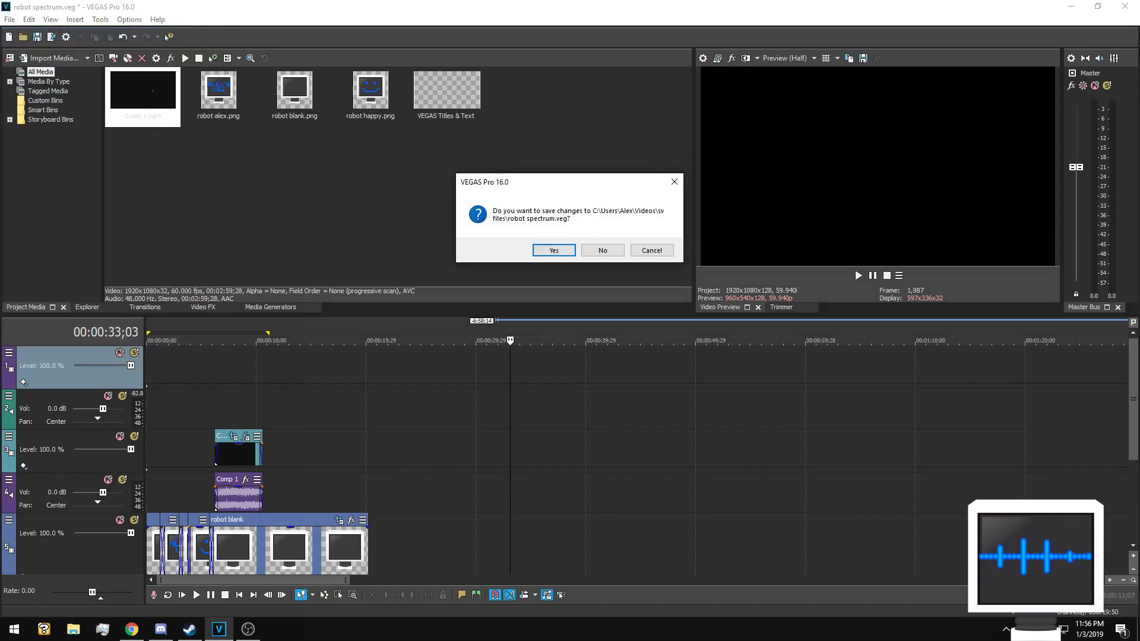
{"action": "key", "text": "n"}
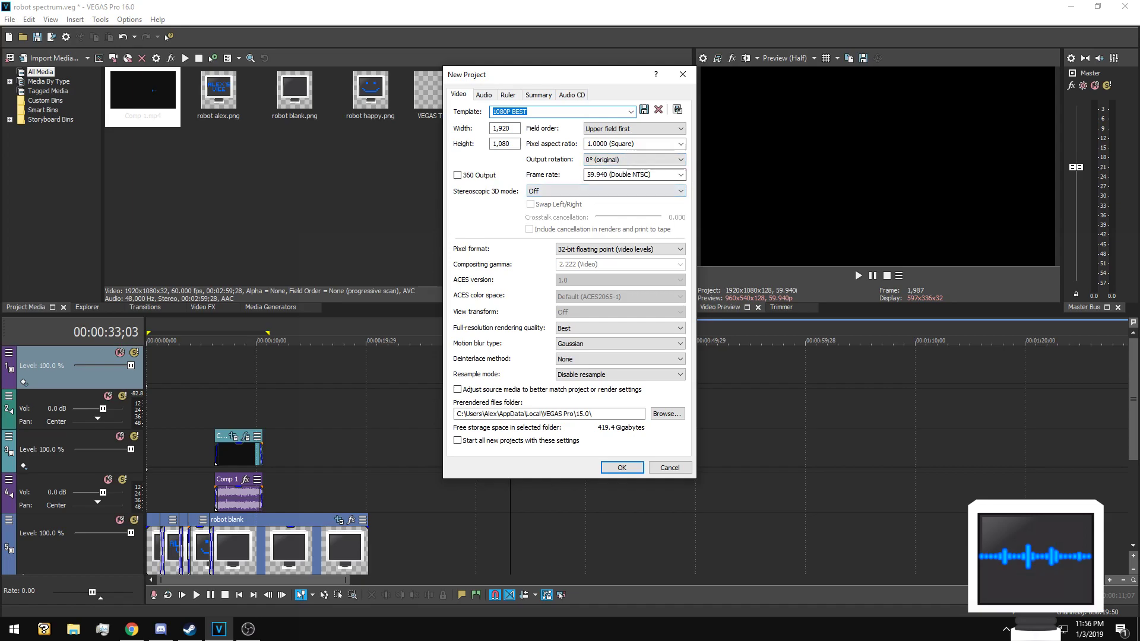
{"action": "left_click", "coordinate": [634, 174]}
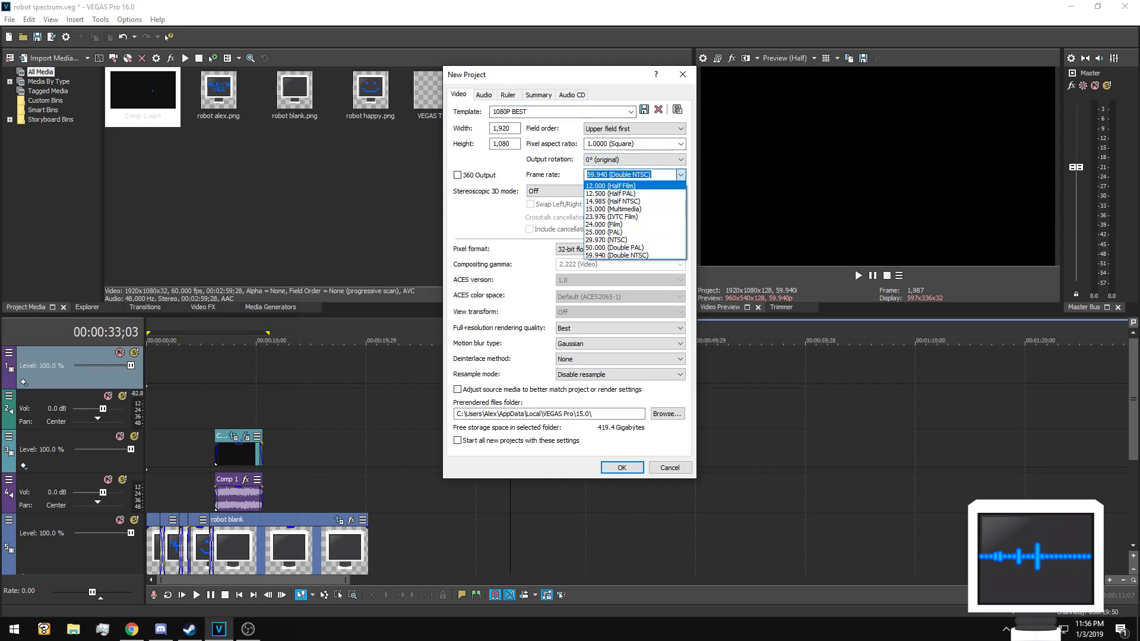
{"action": "left_click", "coordinate": [680, 174]}
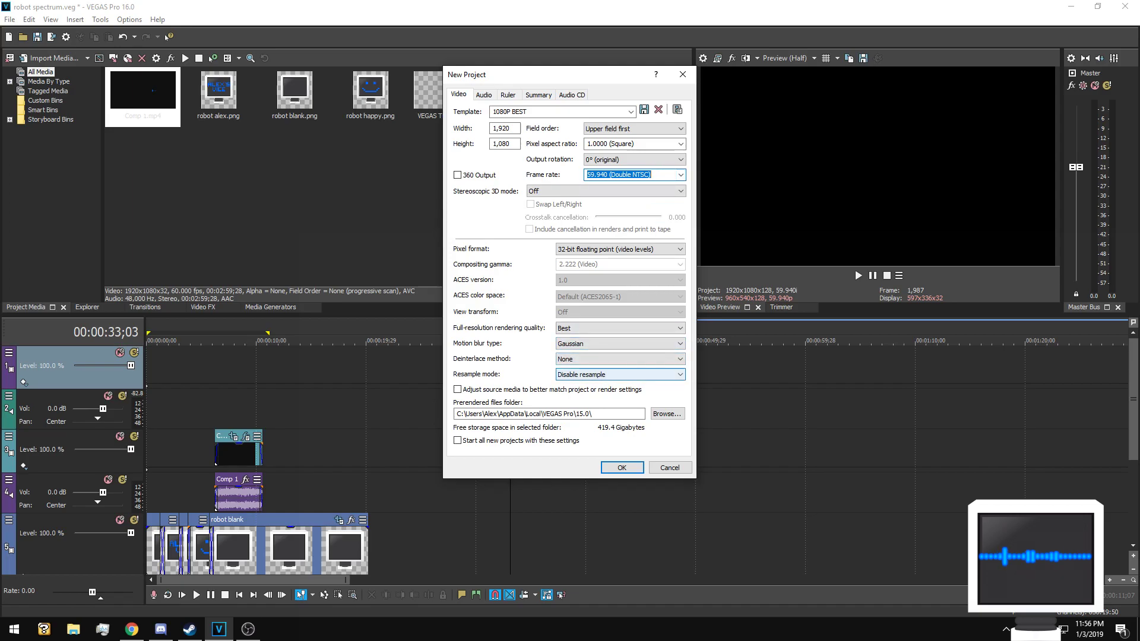
{"action": "left_click", "coordinate": [617, 374]}
{"action": "left_click", "coordinate": [617, 374]}
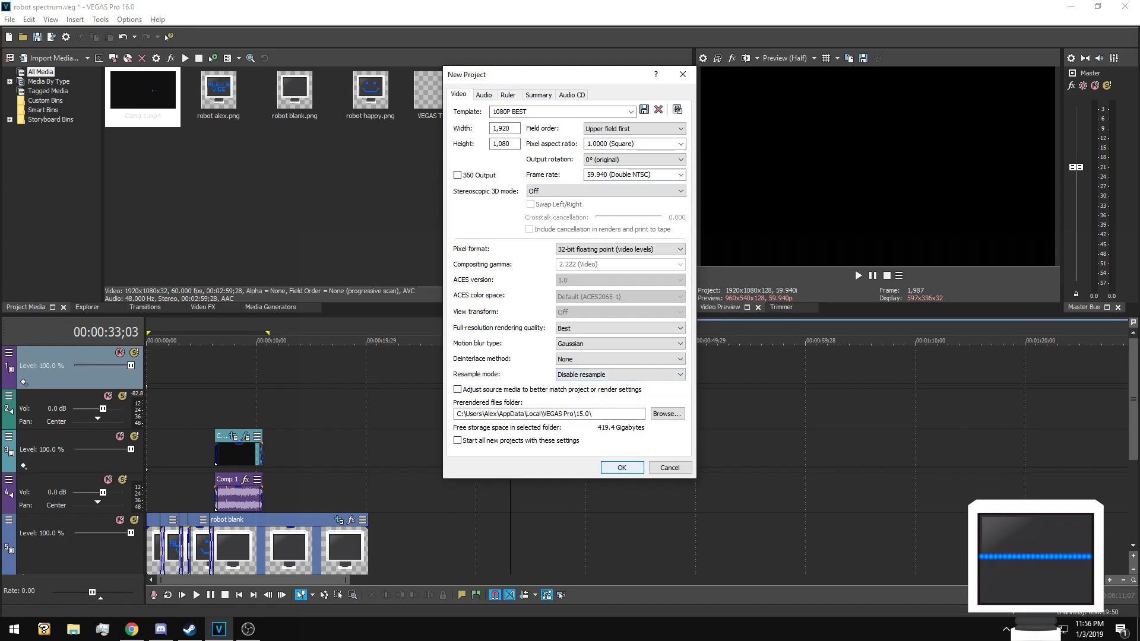
{"action": "key", "text": "Return"}
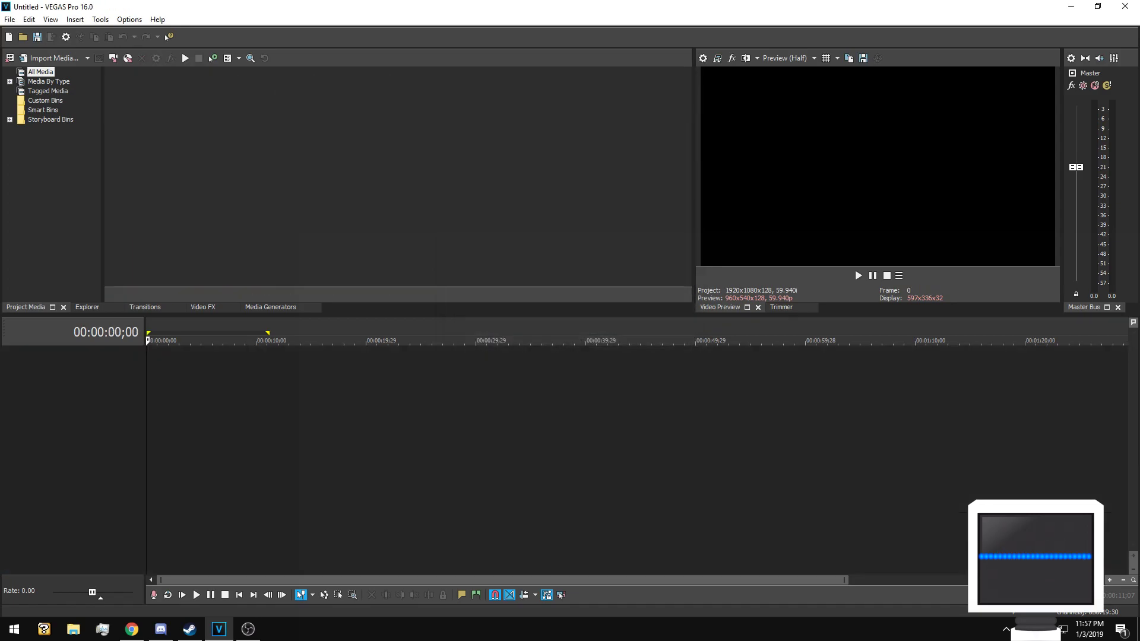
Open the IW SOLO NEW video from the Videos folder, declining to match the project settings to it
{"action": "key", "text": "alt+f"}
{"action": "key", "text": "Down"}
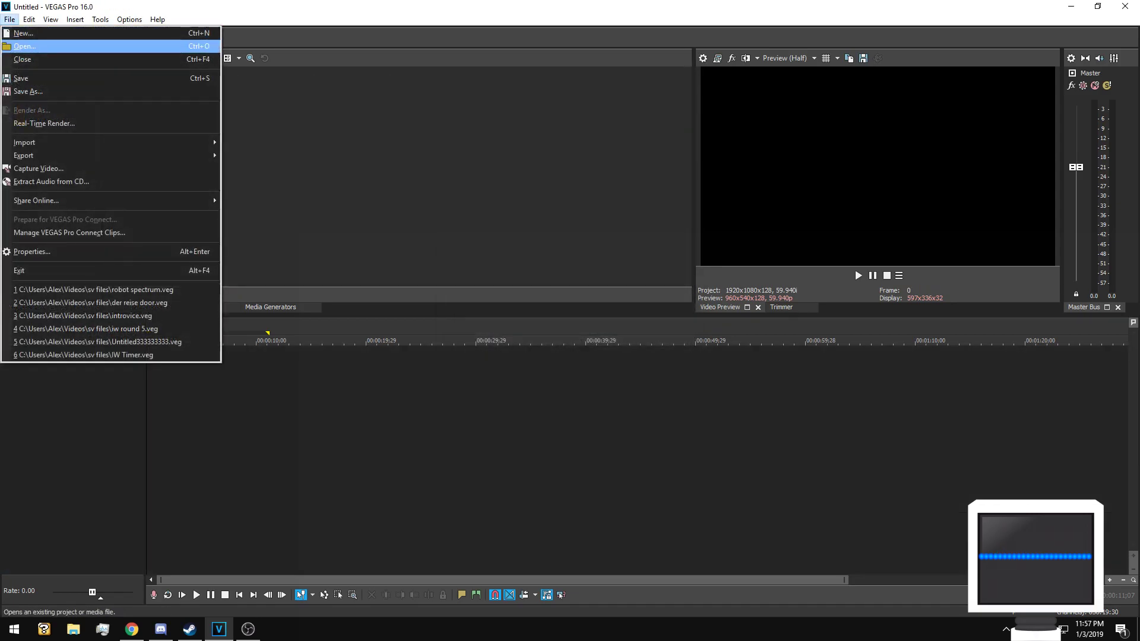
{"action": "key", "text": "Return"}
{"action": "scroll", "coordinate": [594, 325], "scroll_direction": "down", "scroll_amount": 2}
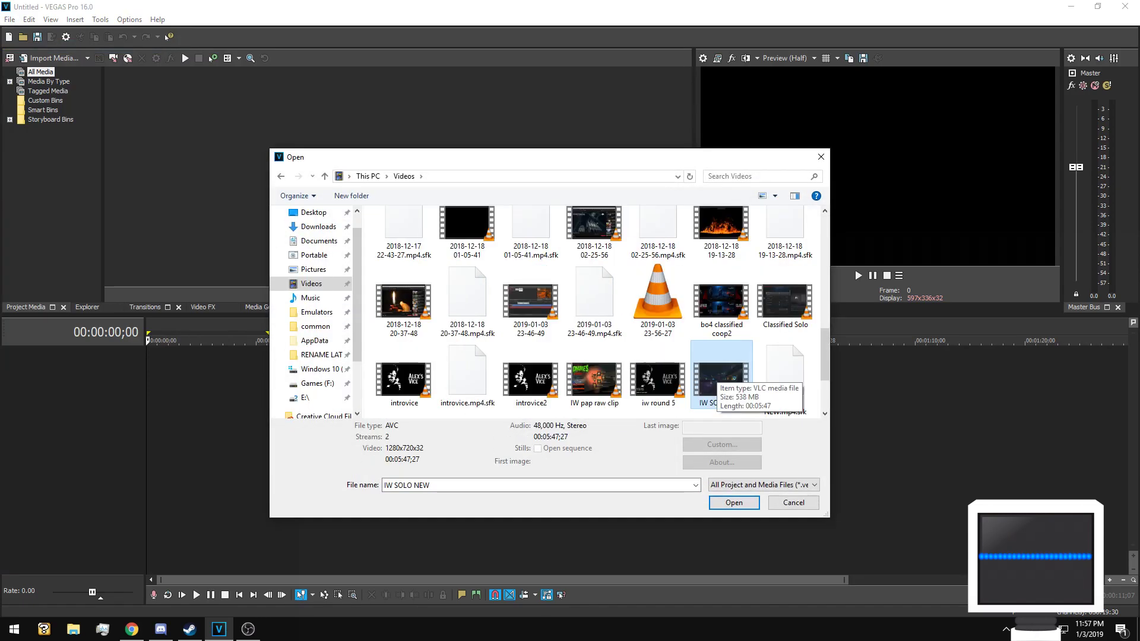
{"action": "key", "text": "Return"}
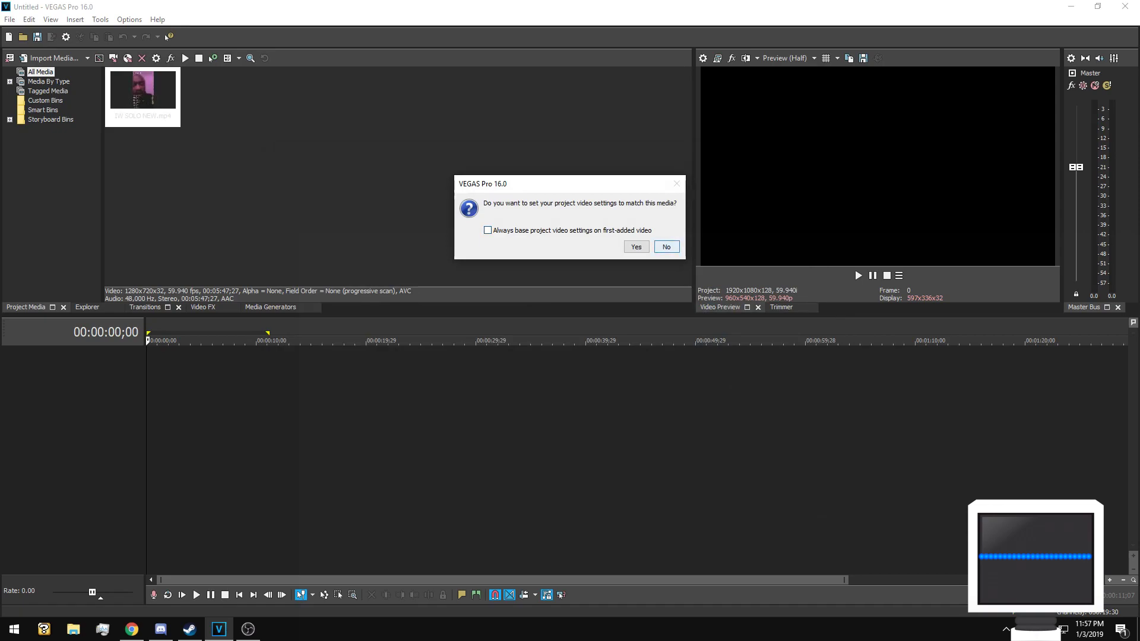
{"action": "left_click", "coordinate": [665, 246]}
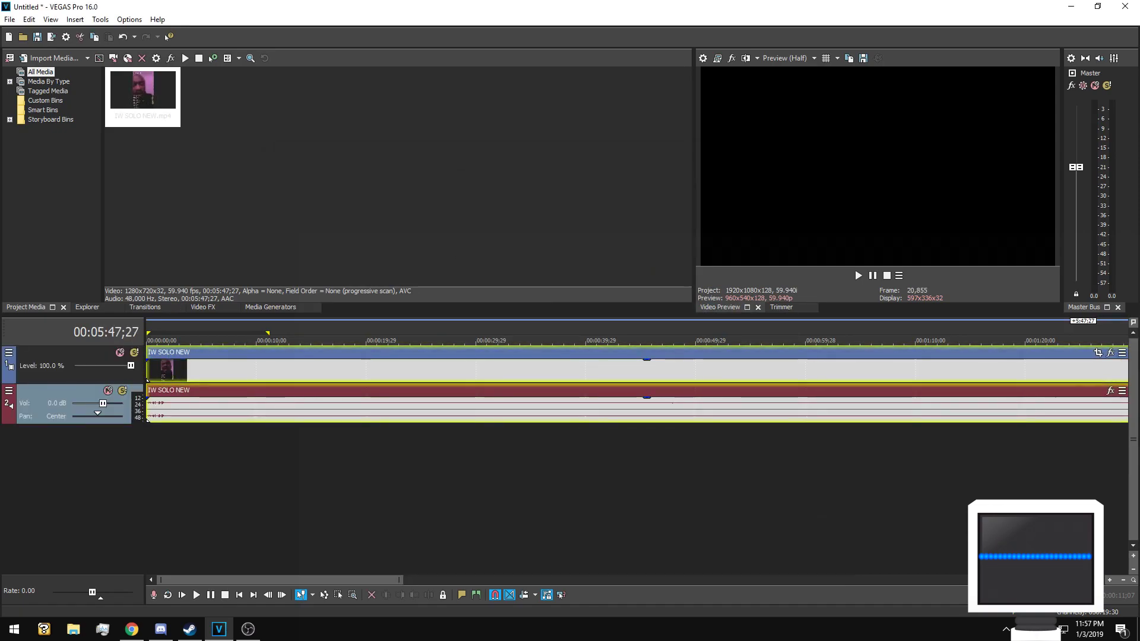
Insert an empty video track above the clip and trim the clip at both ends to about 54 seconds
{"action": "right_click", "coordinate": [104, 444]}
{"action": "left_click", "coordinate": [144, 478]}
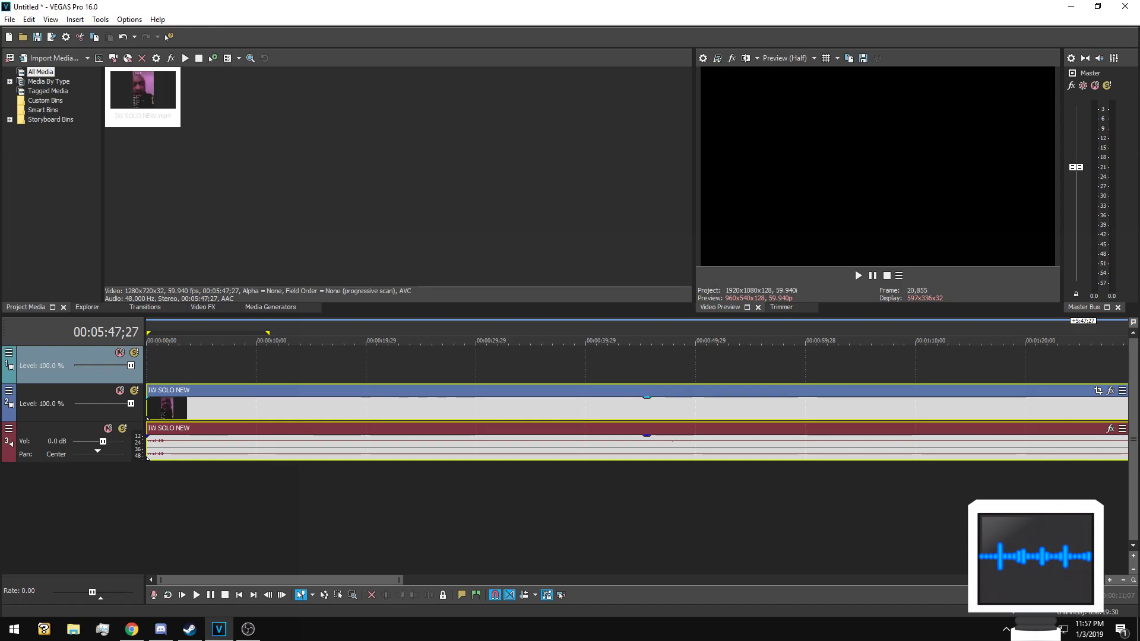
{"action": "mouse_move", "coordinate": [149, 418]}
{"action": "left_mouse_down"}
{"action": "mouse_move", "coordinate": [407, 417]}
{"action": "mouse_move", "coordinate": [167, 410]}
{"action": "left_mouse_up"}
{"action": "scroll", "coordinate": [637, 421], "scroll_direction": "down", "scroll_amount": 10}
{"action": "scroll", "coordinate": [637, 422], "scroll_direction": "up", "scroll_amount": 1}
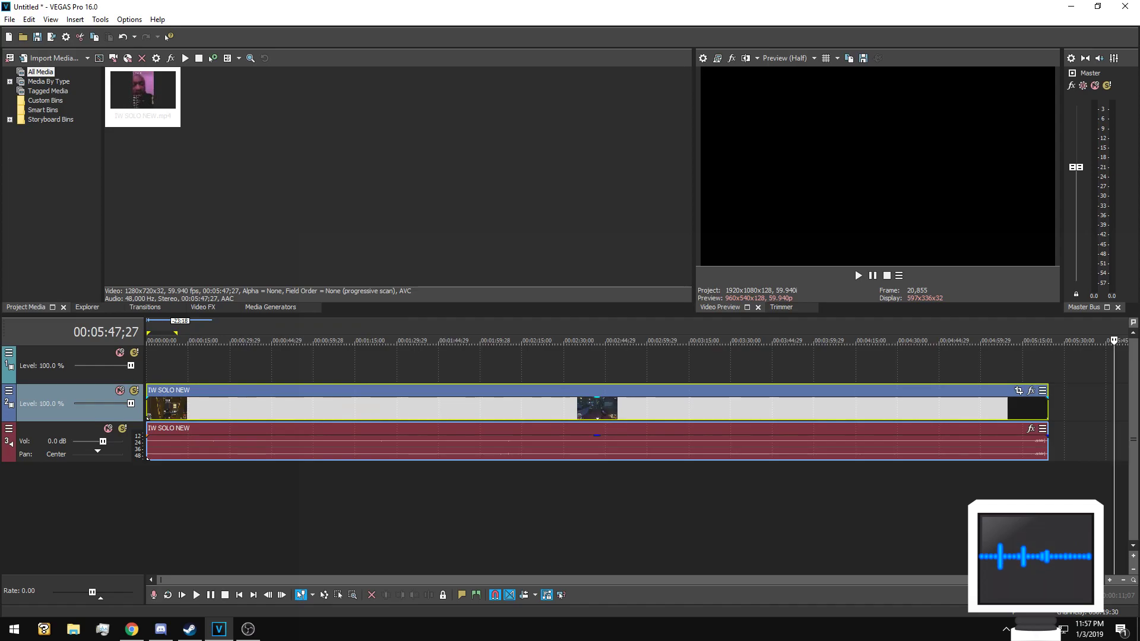
{"action": "left_click_drag", "start_coordinate": [1047, 407], "coordinate": [297, 407]}
{"action": "left_click", "coordinate": [159, 408]}
{"action": "scroll", "coordinate": [160, 408], "scroll_direction": "up", "scroll_amount": 3}
{"action": "scroll", "coordinate": [159, 408], "scroll_direction": "up", "scroll_amount": 2}
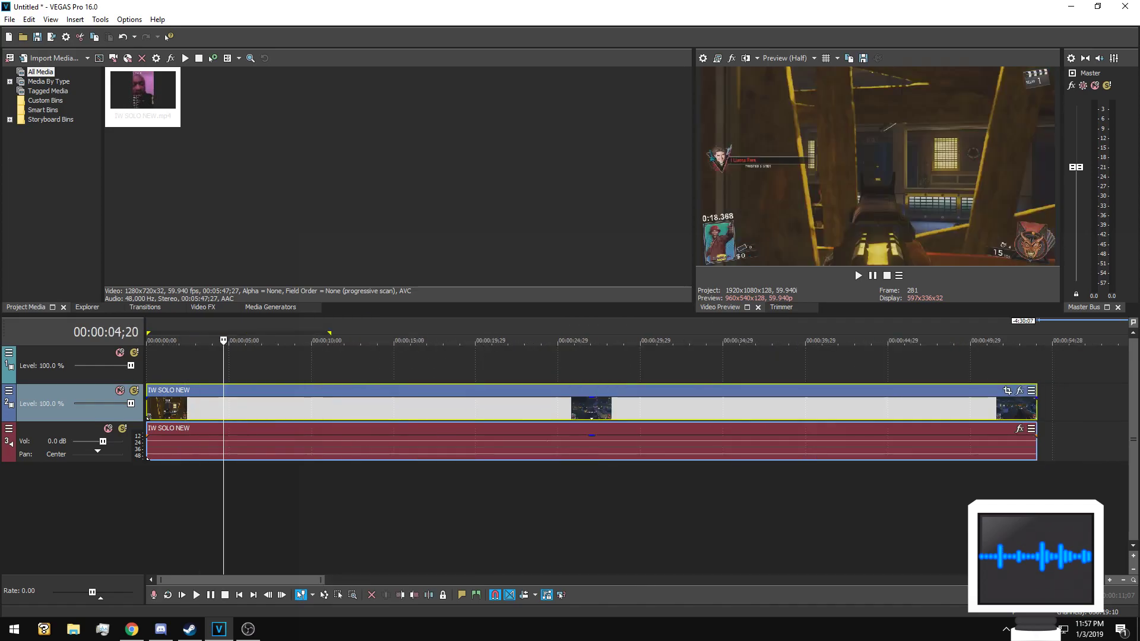
Insert a VEGAS Titles & Text event with no text at 00:00:04;20 on the empty track, with media duration 18:00:05;00
{"action": "right_click", "coordinate": [247, 361]}
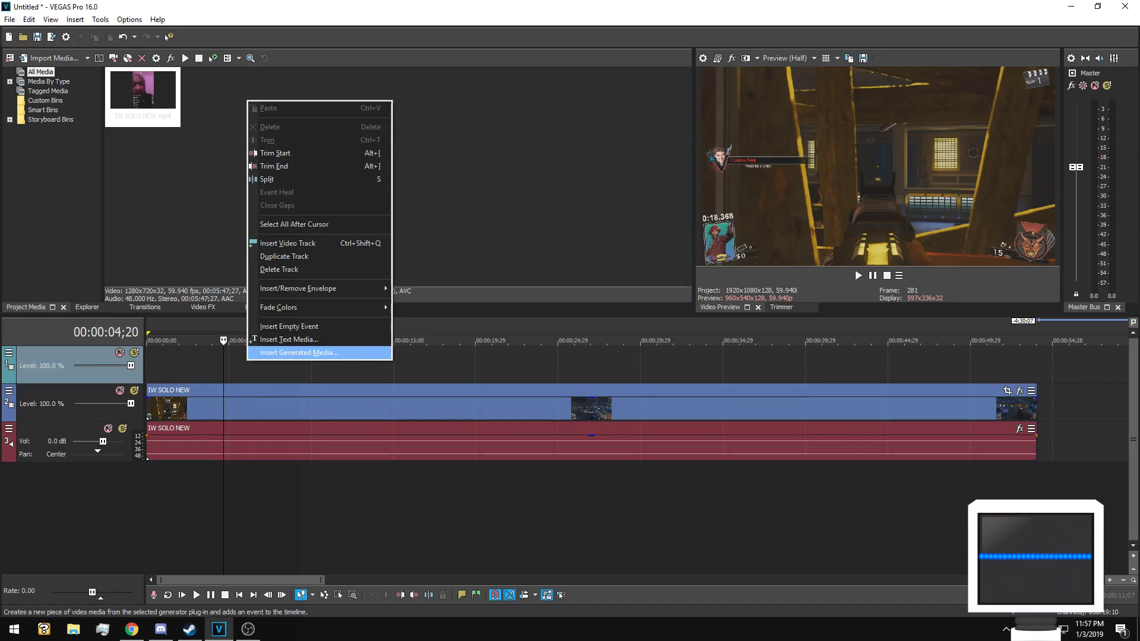
{"action": "left_click", "coordinate": [279, 352]}
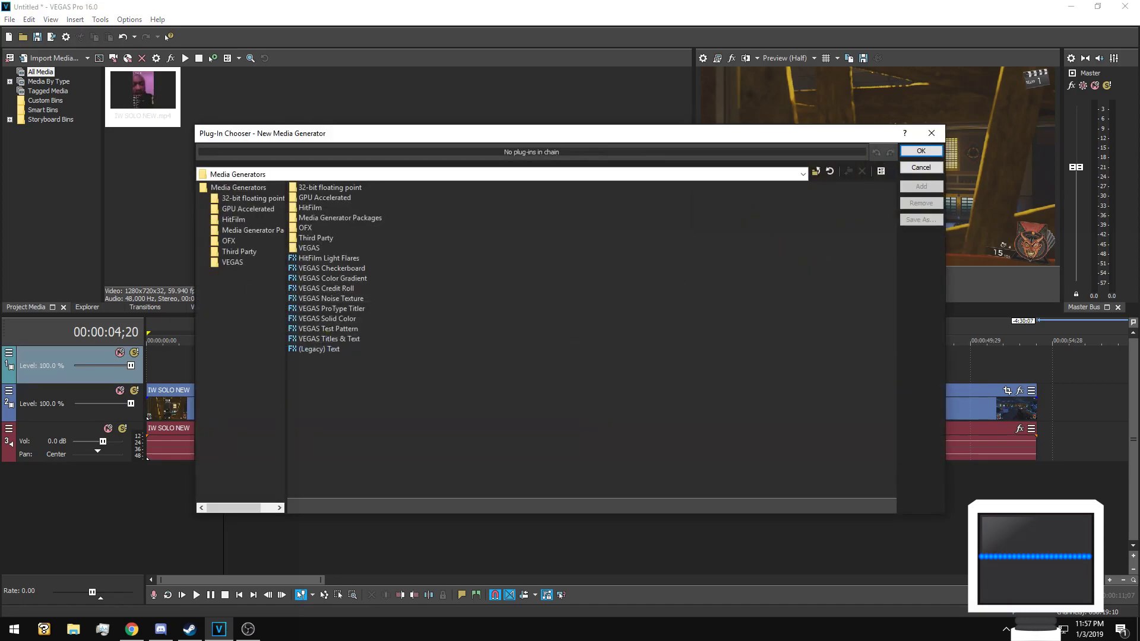
{"action": "double_click", "coordinate": [329, 338]}
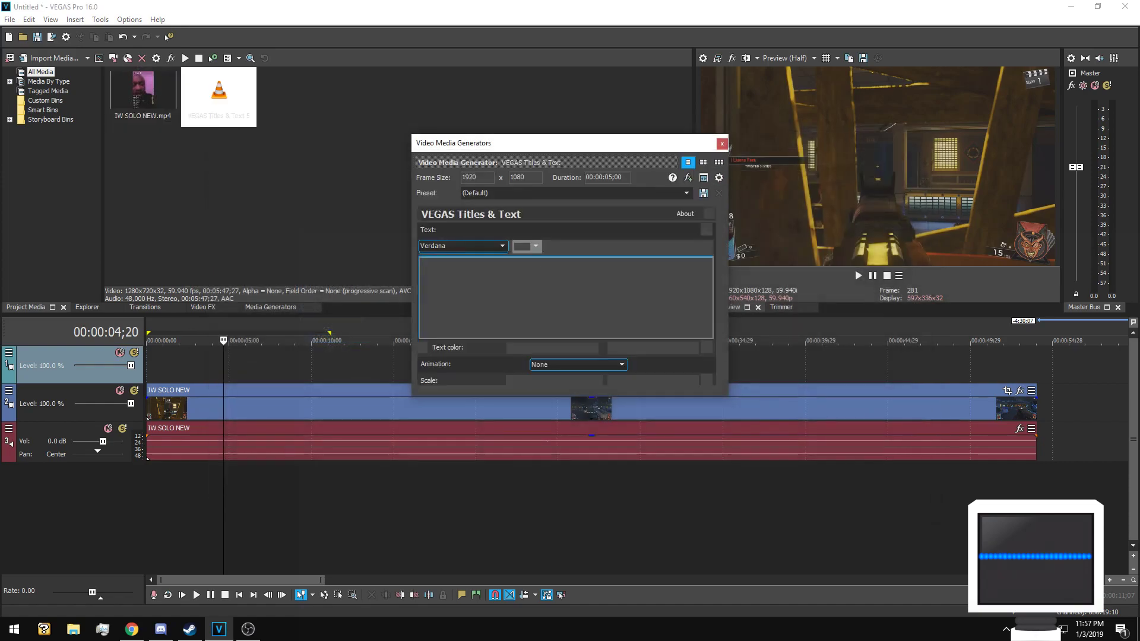
{"action": "key", "text": "ctrl+a"}
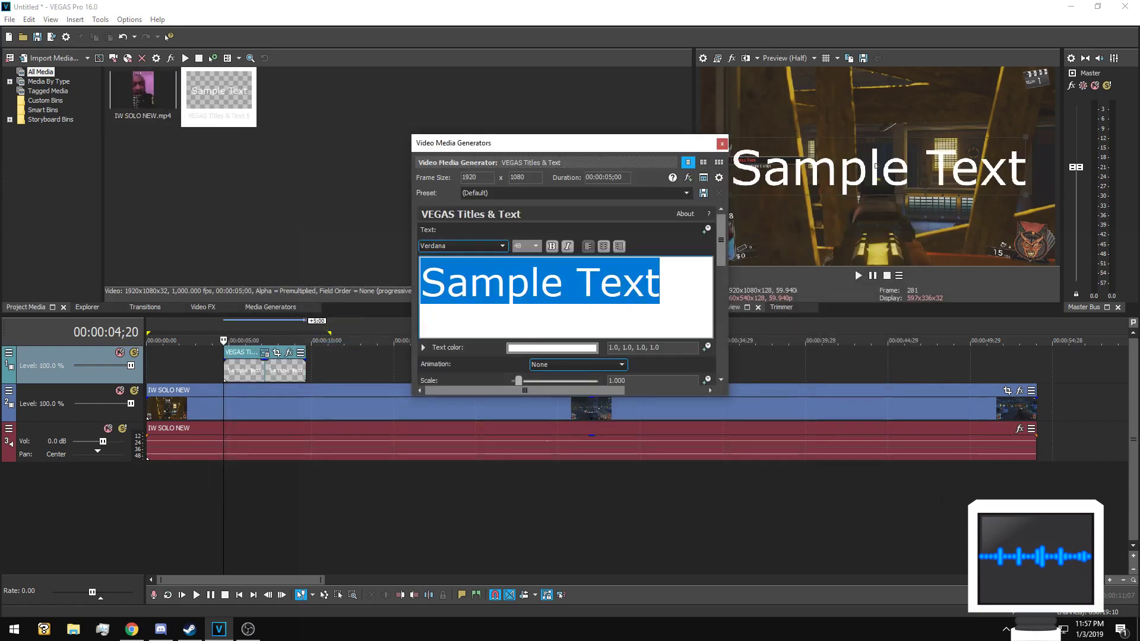
{"action": "key", "text": "BackSpace"}
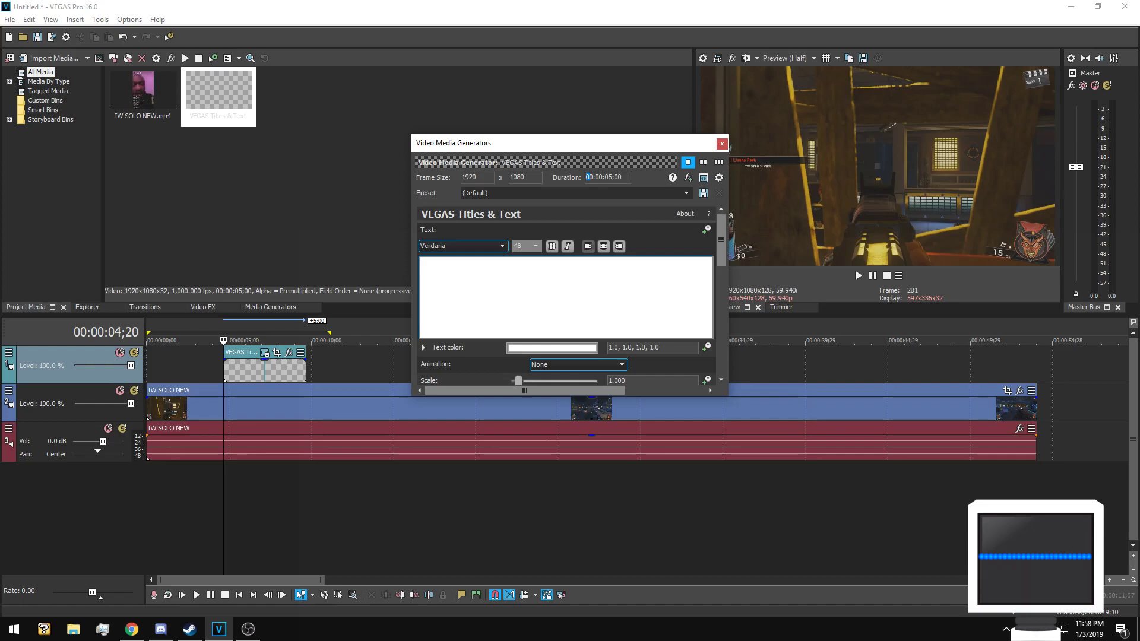
{"action": "left_click", "coordinate": [722, 143]}
Add the VEGAS Timecode plug-in to the blank text event as a Media FX
{"action": "left_click", "coordinate": [265, 368]}
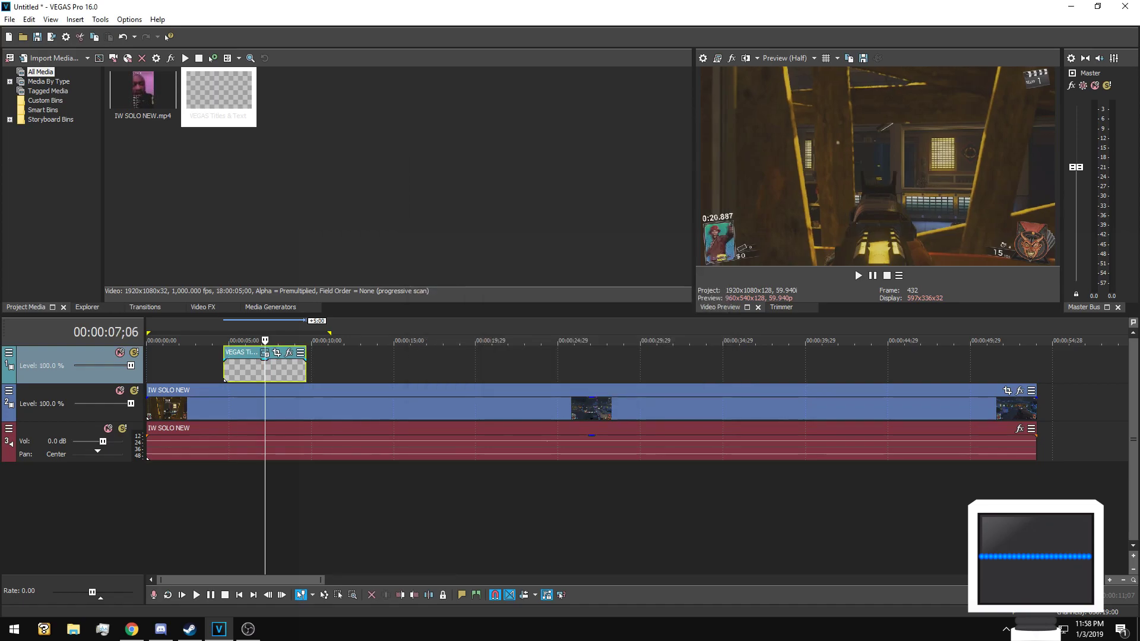
{"action": "right_click", "coordinate": [274, 365]}
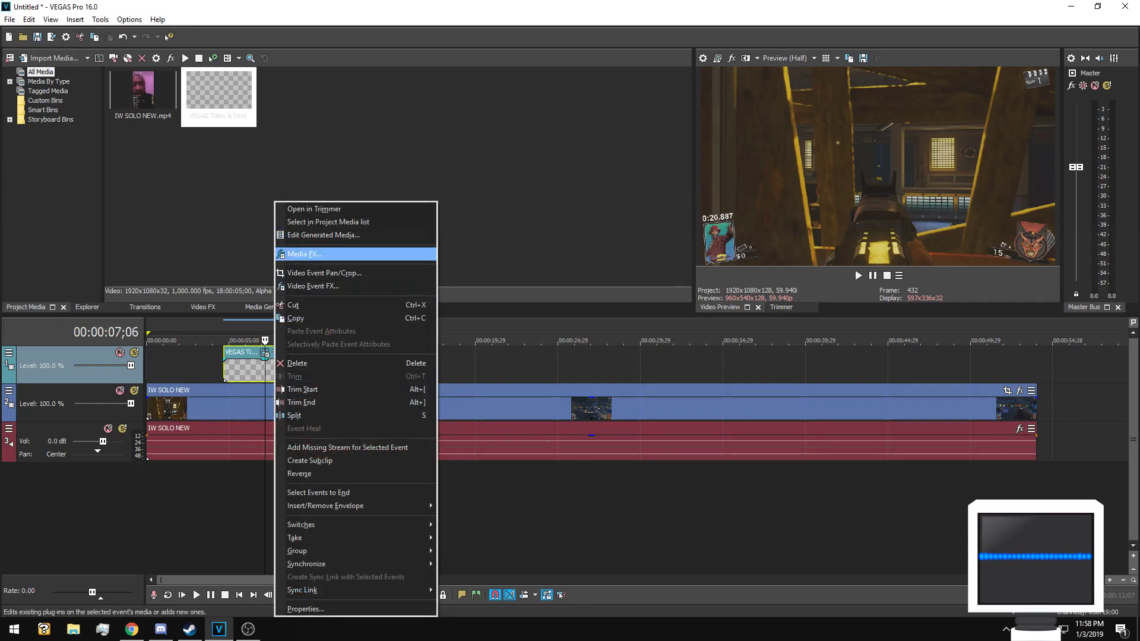
{"action": "left_click", "coordinate": [304, 254]}
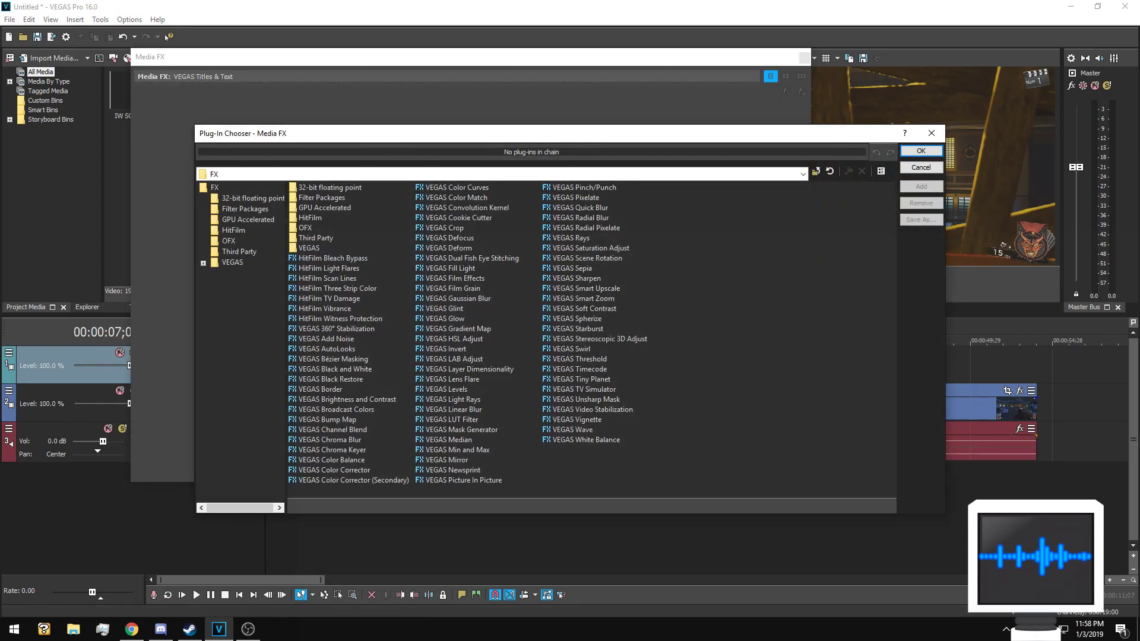
{"action": "double_click", "coordinate": [579, 369]}
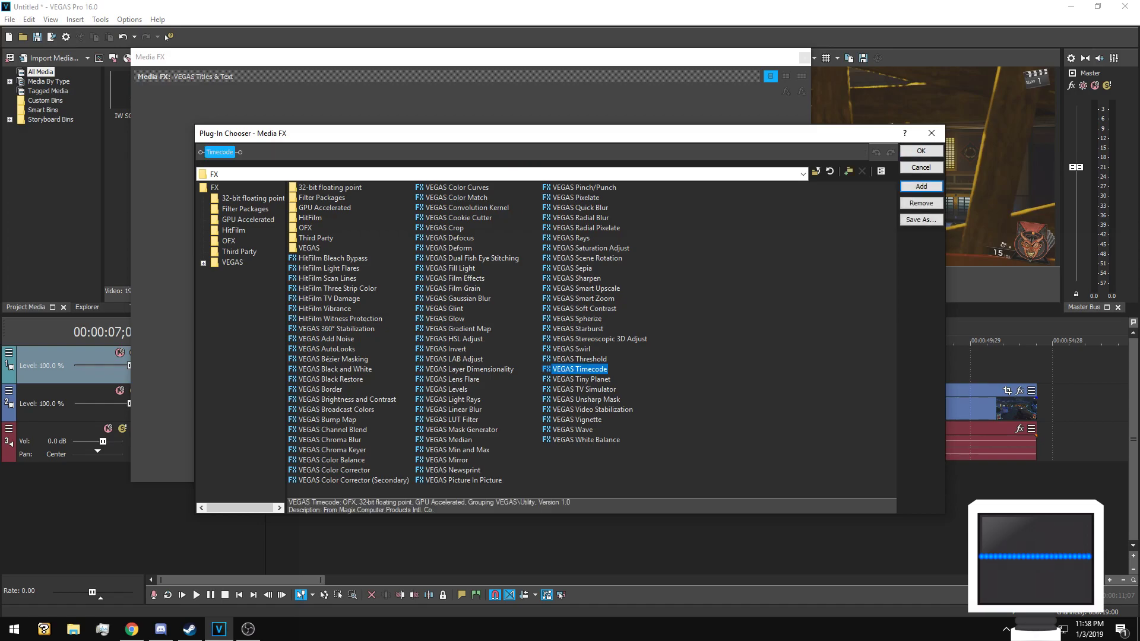
{"action": "left_click", "coordinate": [921, 151]}
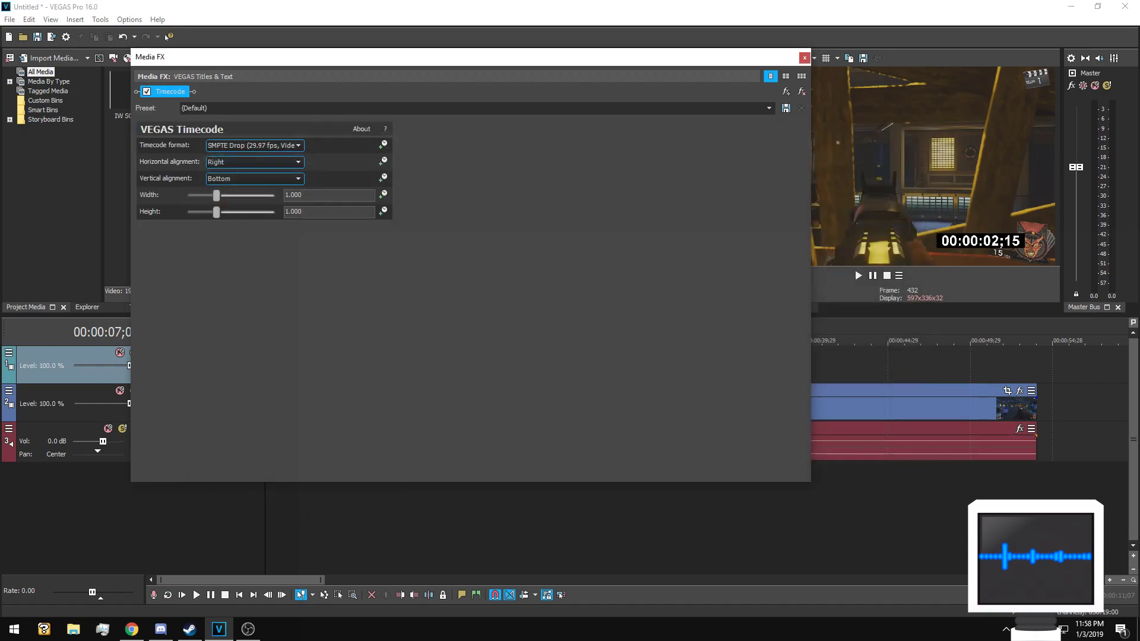
Set the timecode format to Time and close the effect settings
{"action": "left_click", "coordinate": [255, 145]}
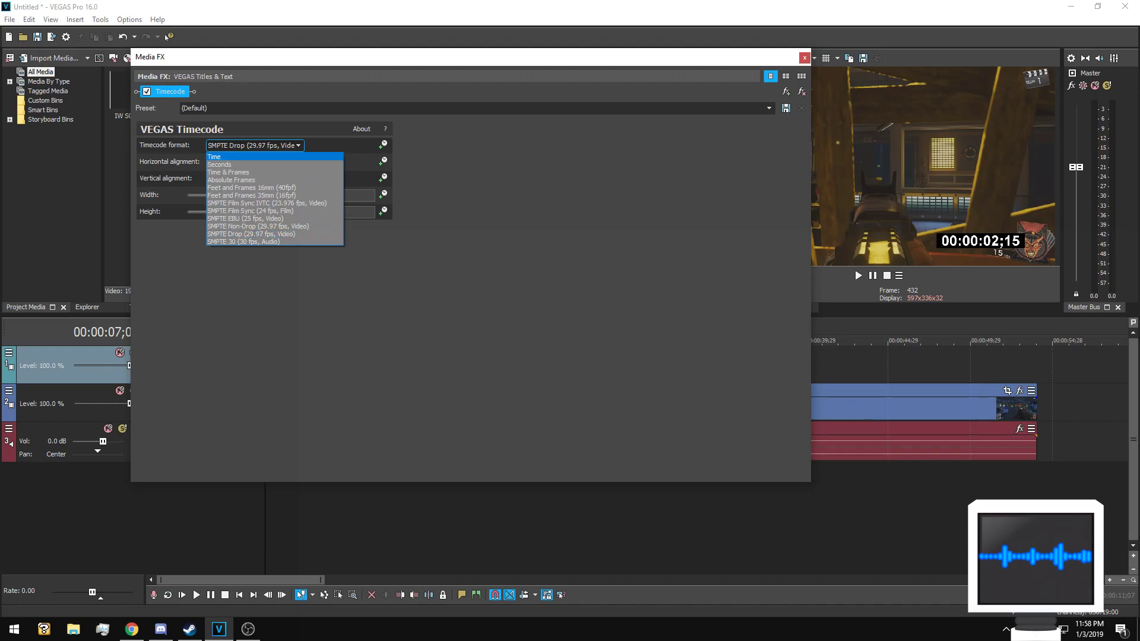
{"action": "key", "text": "Up"}
{"action": "key", "text": "Up"}
{"action": "key", "text": "Up"}
{"action": "key", "text": "Up"}
{"action": "key", "text": "Up"}
{"action": "key", "text": "Up"}
{"action": "key", "text": "Up"}
{"action": "key", "text": "Up"}
{"action": "key", "text": "Up"}
{"action": "key", "text": "Return"}
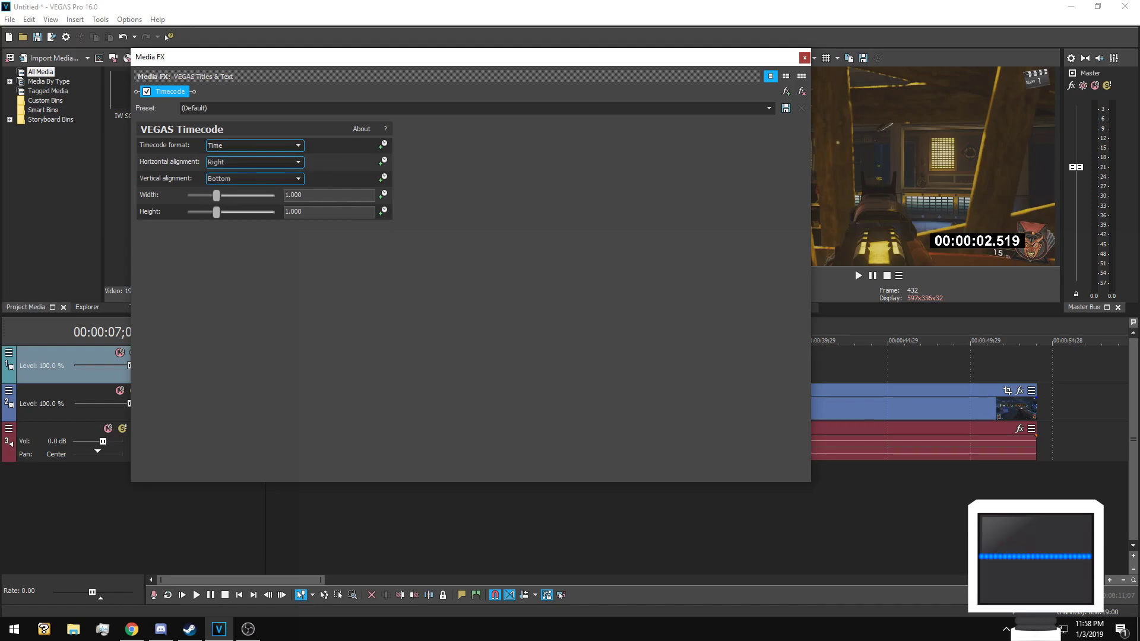
{"action": "key", "text": "Escape"}
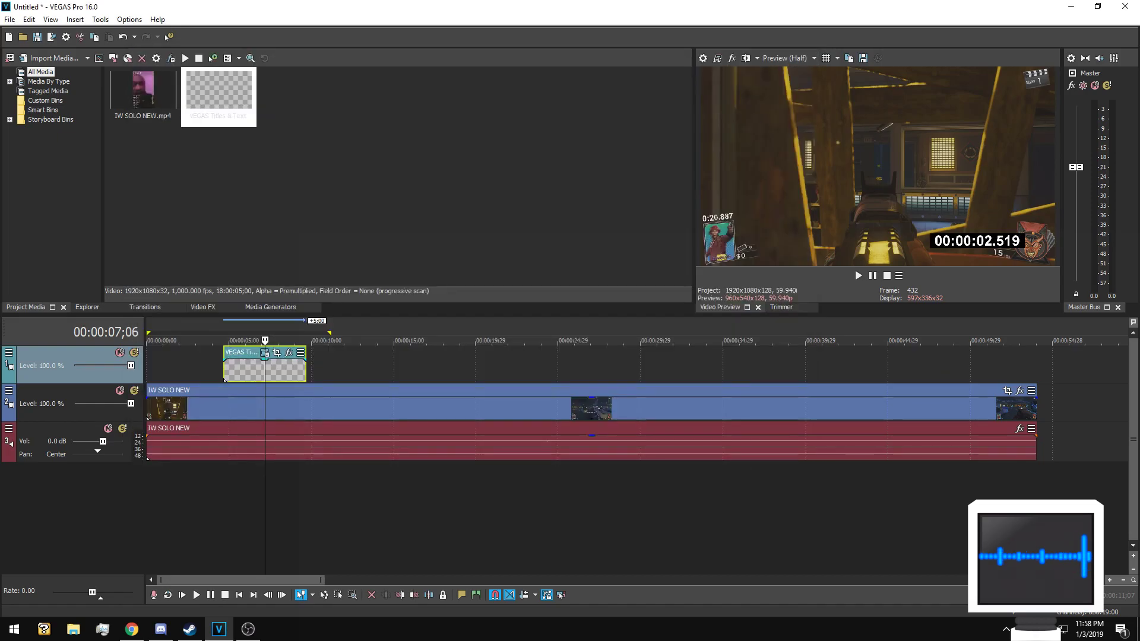
Set the compositing mode of the timecode track to Screen
{"action": "left_click", "coordinate": [9, 352]}
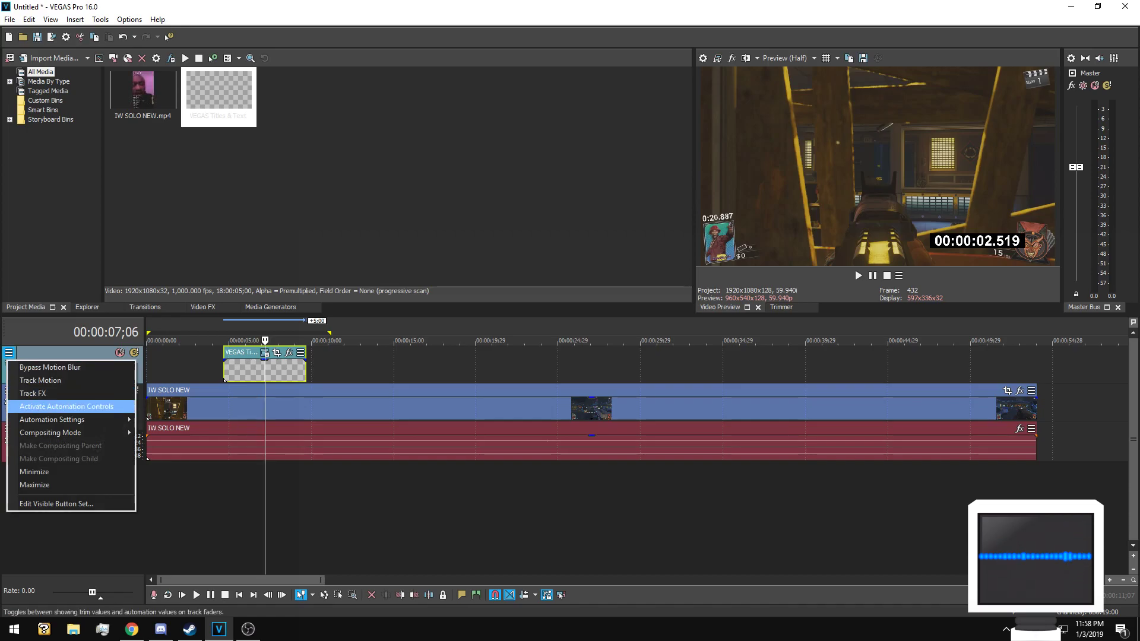
{"action": "mouse_move", "coordinate": [89, 432]}
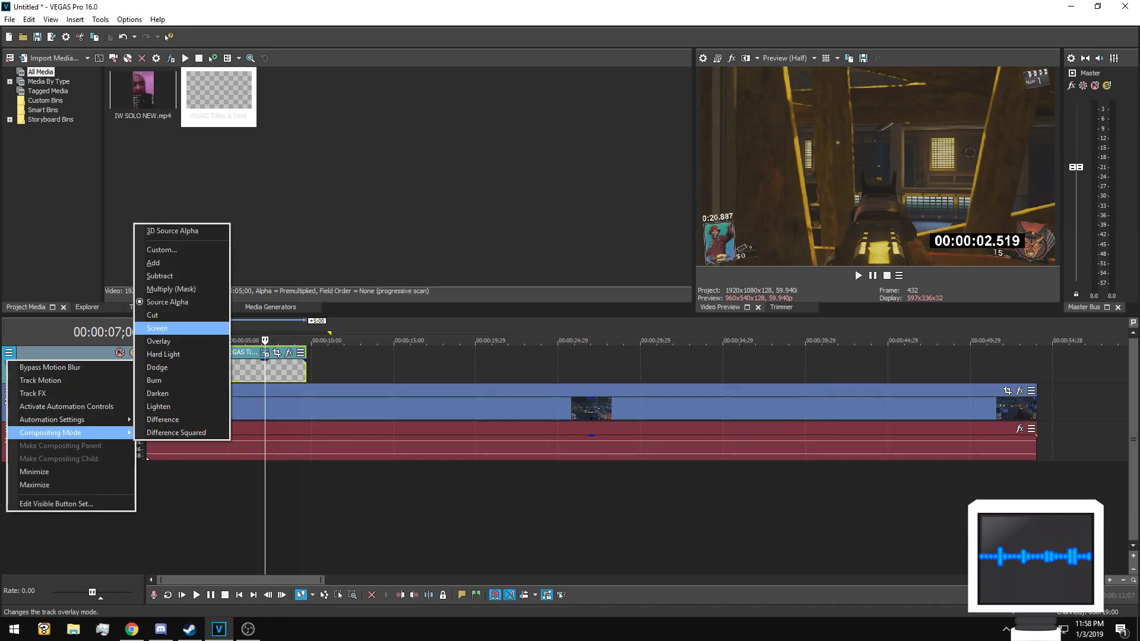
{"action": "left_click", "coordinate": [157, 328]}
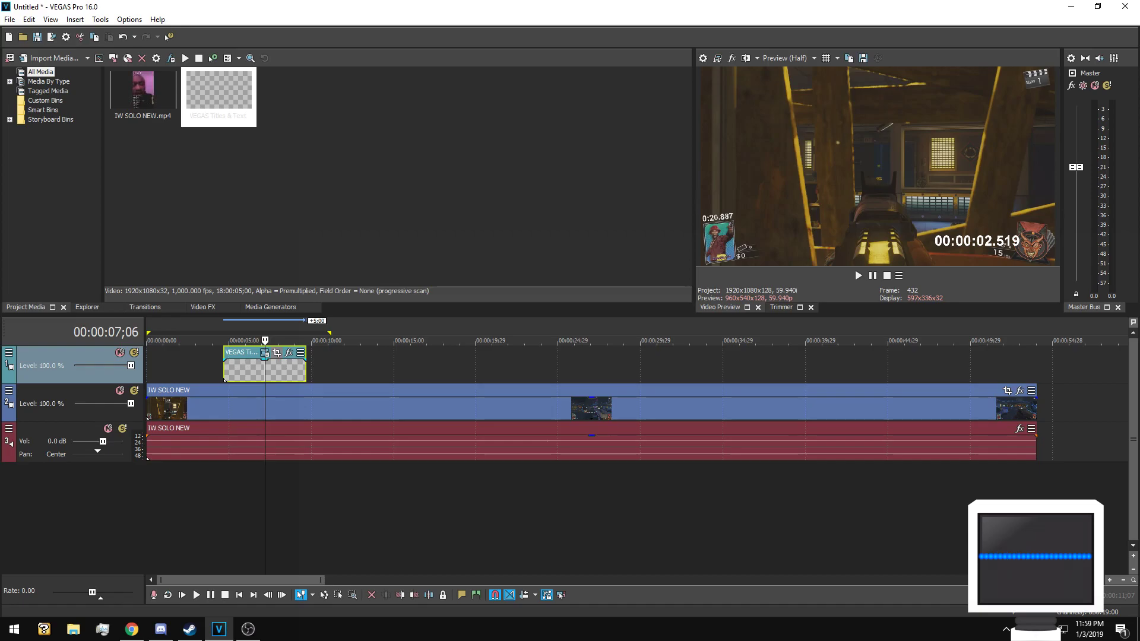
Mask the timecode event with a rectangle centred at about X 1,611, Y 915 so that the hours digits are cut off
{"action": "left_click", "coordinate": [276, 352]}
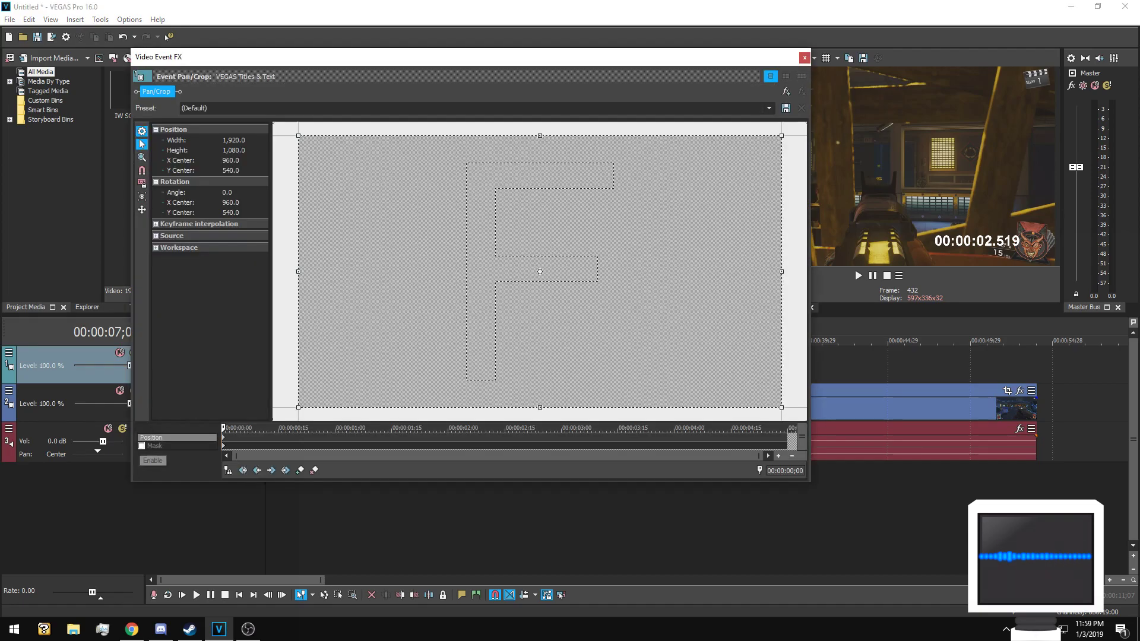
{"action": "left_click", "coordinate": [141, 446]}
{"action": "left_click", "coordinate": [141, 196]}
{"action": "left_click_drag", "start_coordinate": [636, 321], "coordinate": [762, 359]}
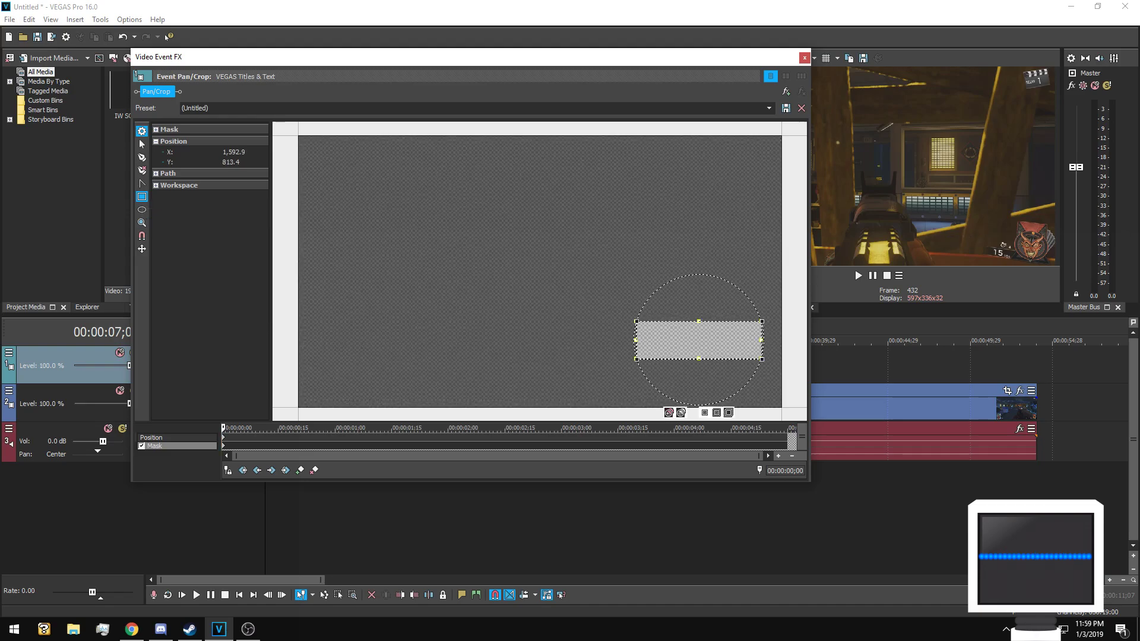
{"action": "left_click_drag", "start_coordinate": [699, 340], "coordinate": [644, 365]}
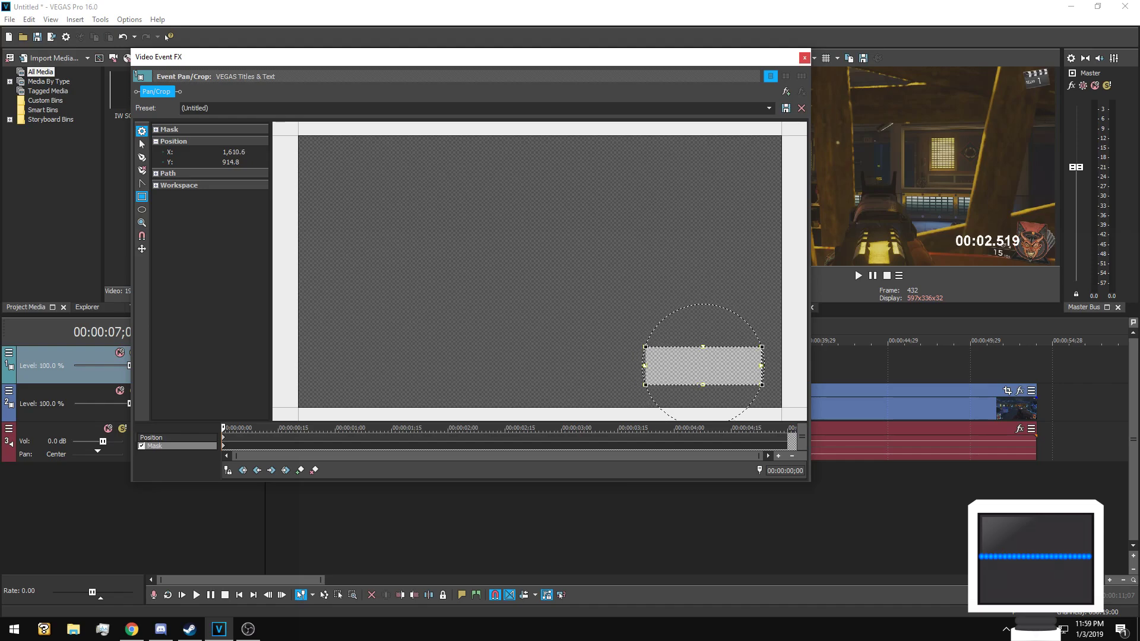
{"action": "left_click", "coordinate": [804, 58]}
Shrink the timecode track with Track Motion to about 1,302 by 732 and move it to about X 31, Y -180
{"action": "left_click", "coordinate": [9, 352]}
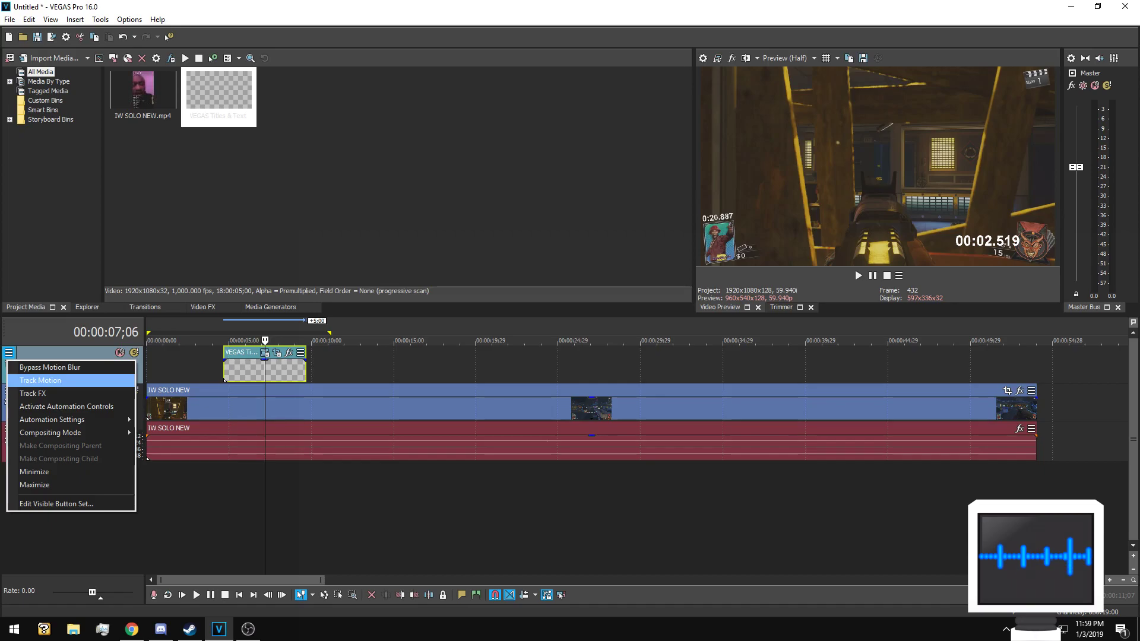
{"action": "left_click", "coordinate": [41, 380]}
{"action": "mouse_move", "coordinate": [415, 324]}
{"action": "left_mouse_down"}
{"action": "mouse_move", "coordinate": [434, 308]}
{"action": "mouse_move", "coordinate": [413, 317]}
{"action": "left_mouse_up"}
{"action": "left_click_drag", "start_coordinate": [523, 254], "coordinate": [489, 274]}
{"action": "left_click_drag", "start_coordinate": [419, 290], "coordinate": [418, 345]}
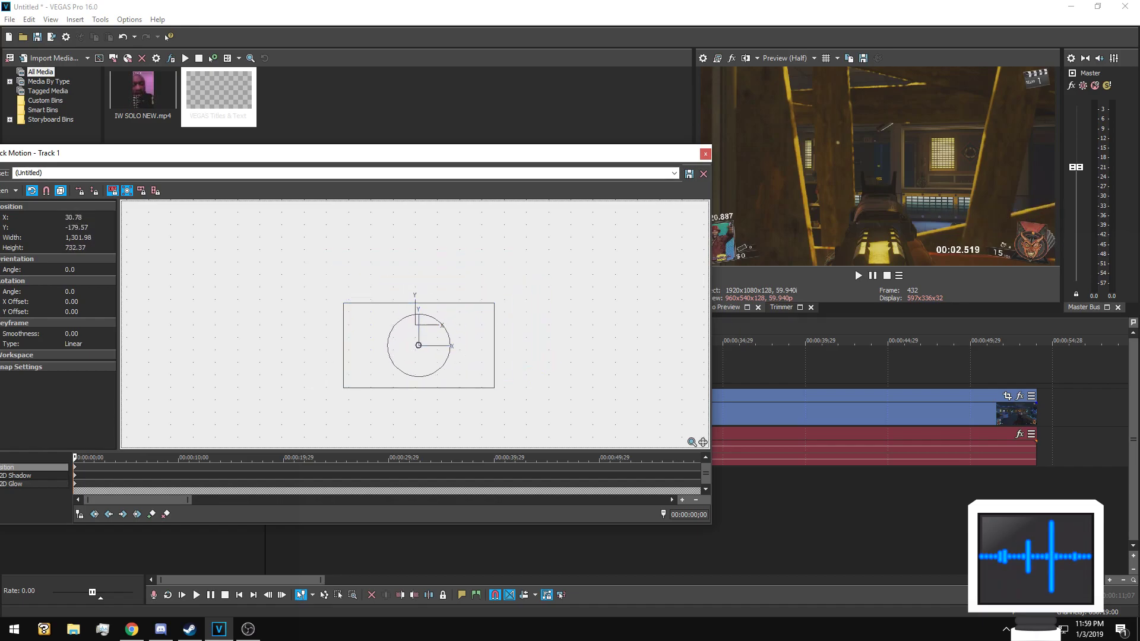
{"action": "left_click", "coordinate": [704, 153]}
Add a velocity envelope to the timecode text event
{"action": "right_click", "coordinate": [275, 365]}
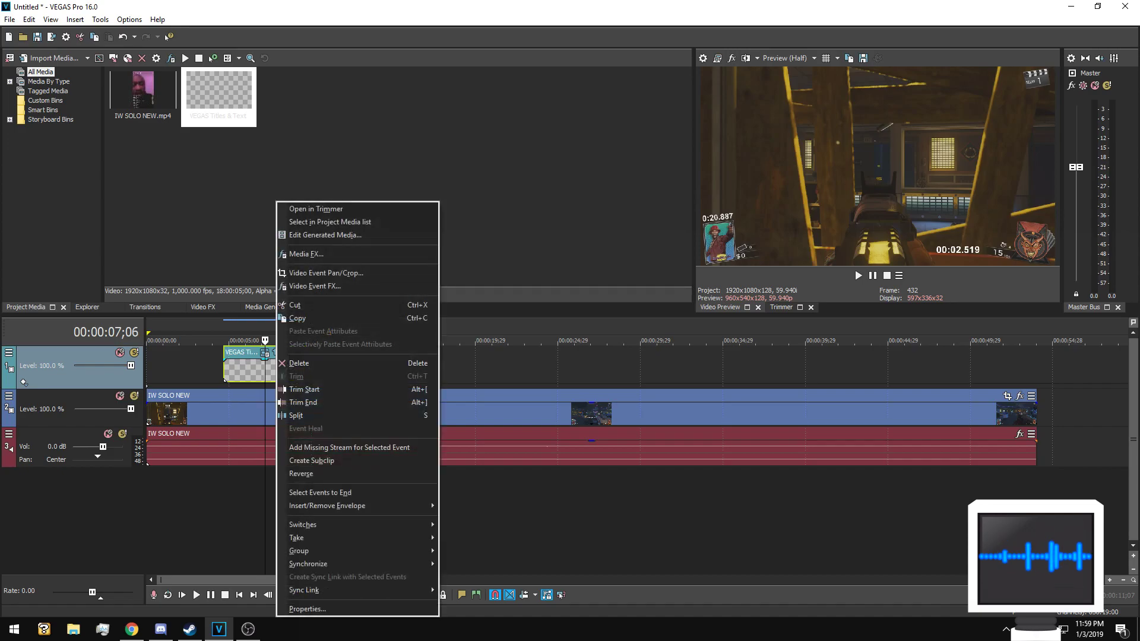
{"action": "mouse_move", "coordinate": [356, 506]}
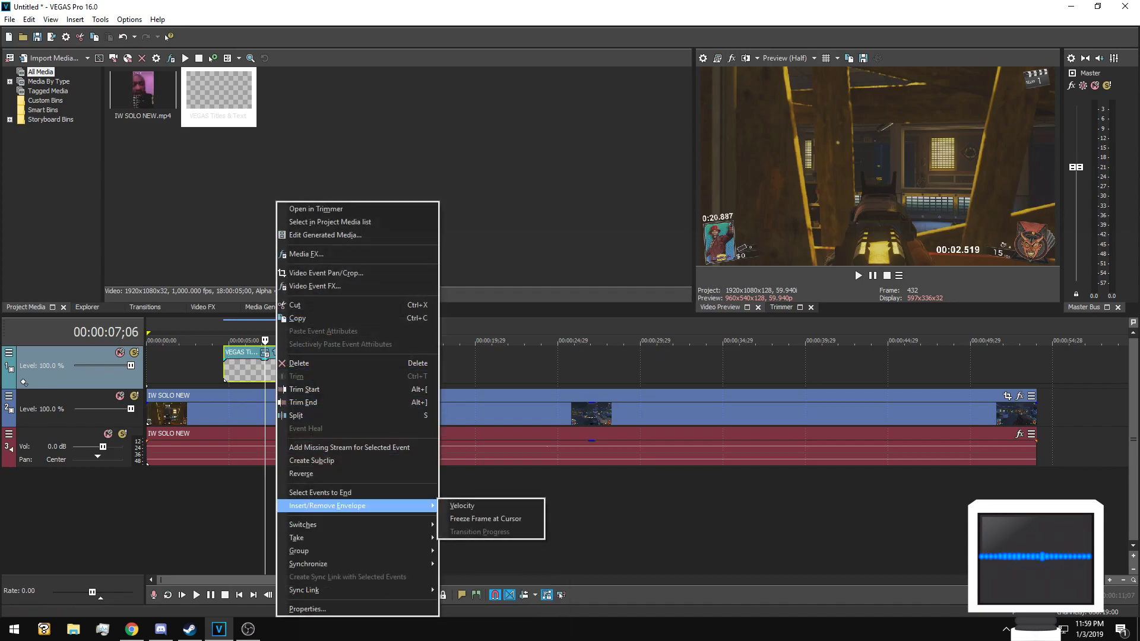
{"action": "left_click", "coordinate": [462, 506]}
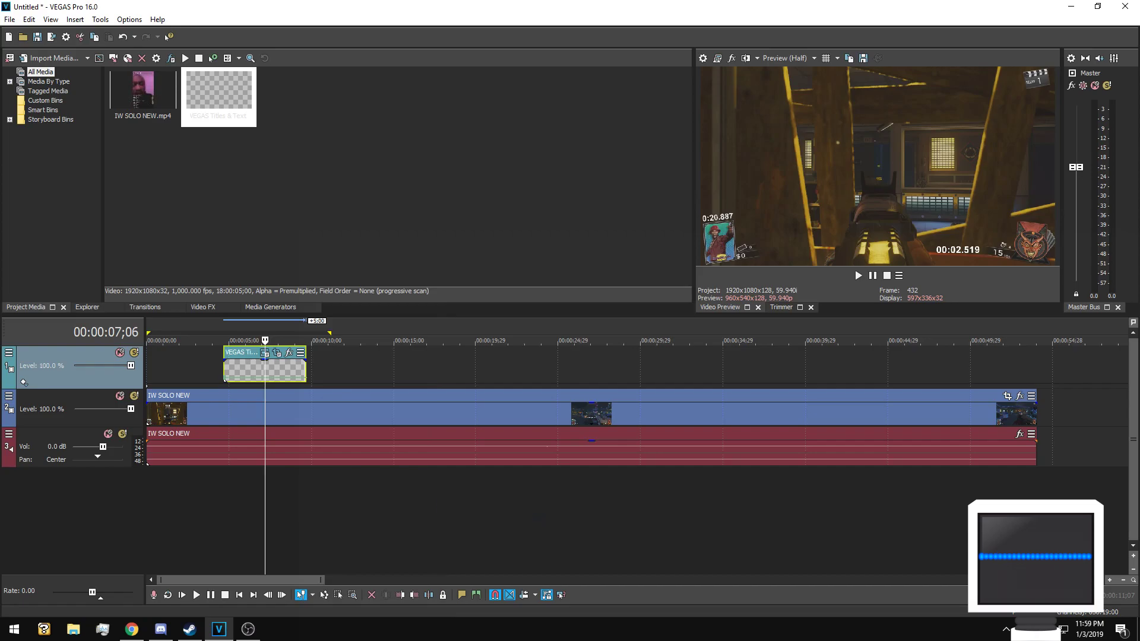
Set the first velocity envelope point at the timecode event's start to a Hold fade and 0% velocity
{"action": "key", "text": "Up"}
{"action": "key", "text": "Up"}
{"action": "key", "text": "Up"}
{"action": "key", "text": "Up"}
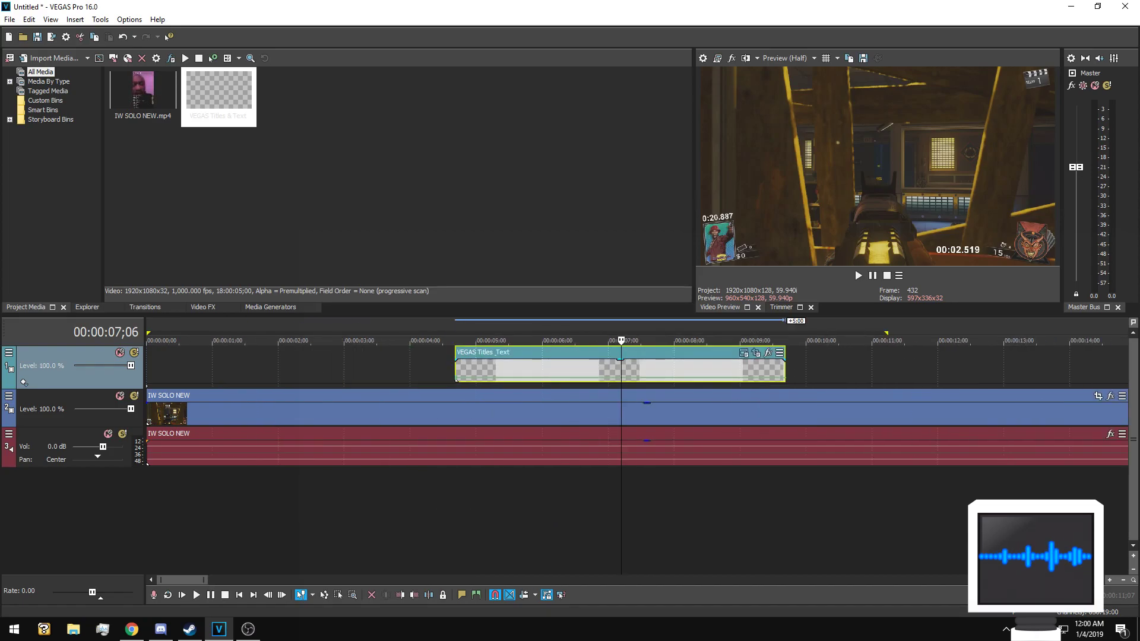
{"action": "right_click", "coordinate": [455, 380]}
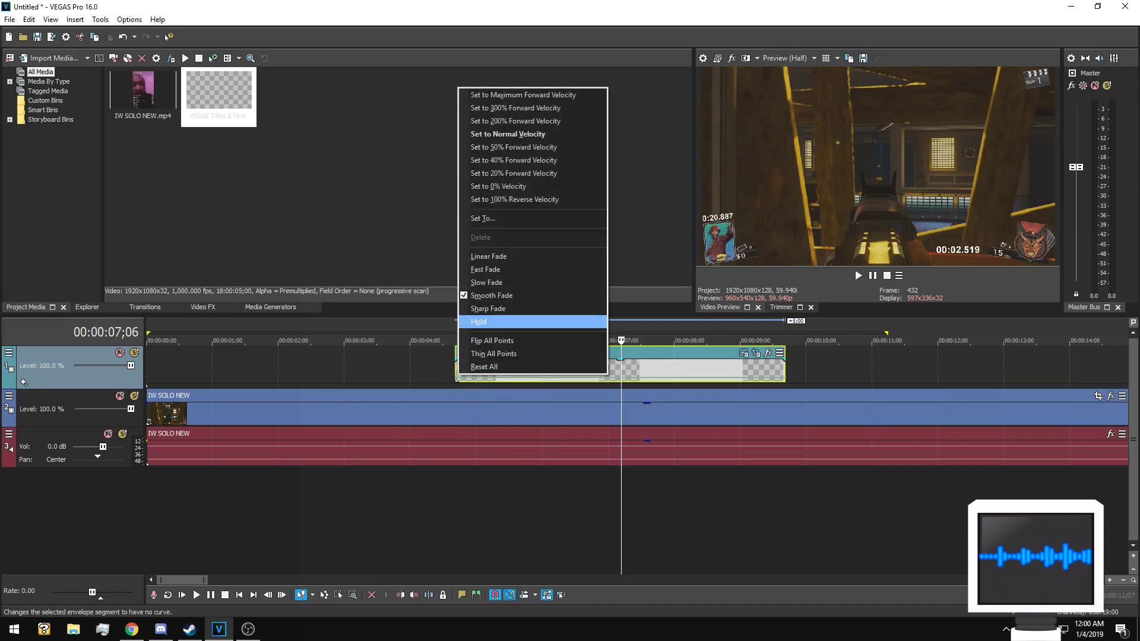
{"action": "left_click", "coordinate": [478, 321]}
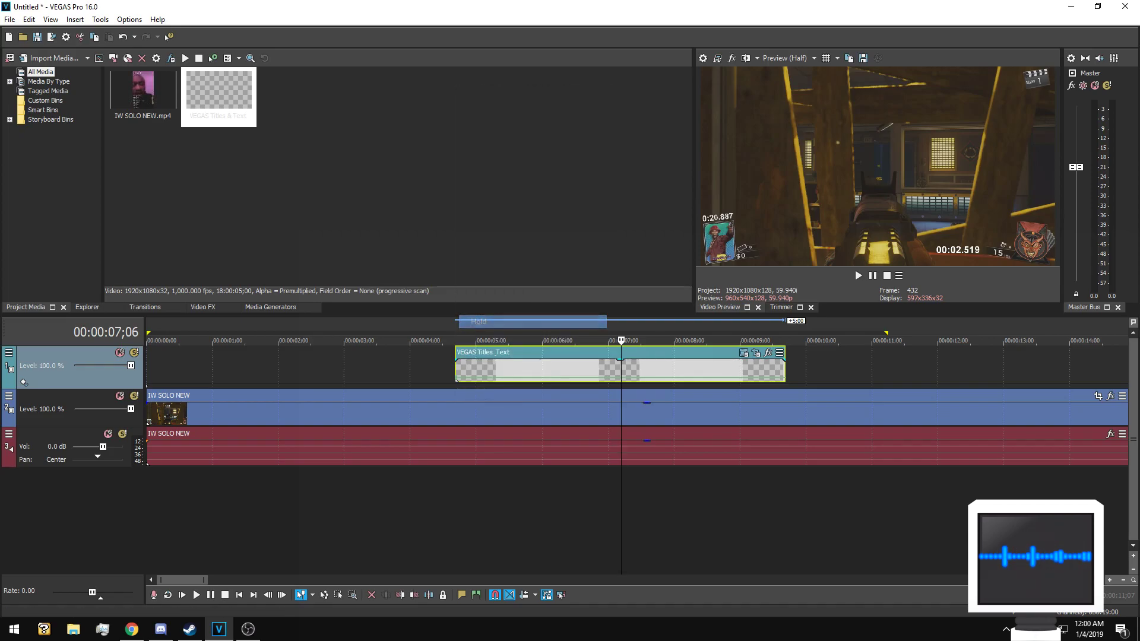
{"action": "right_click", "coordinate": [456, 379]}
{"action": "left_click", "coordinate": [510, 188]}
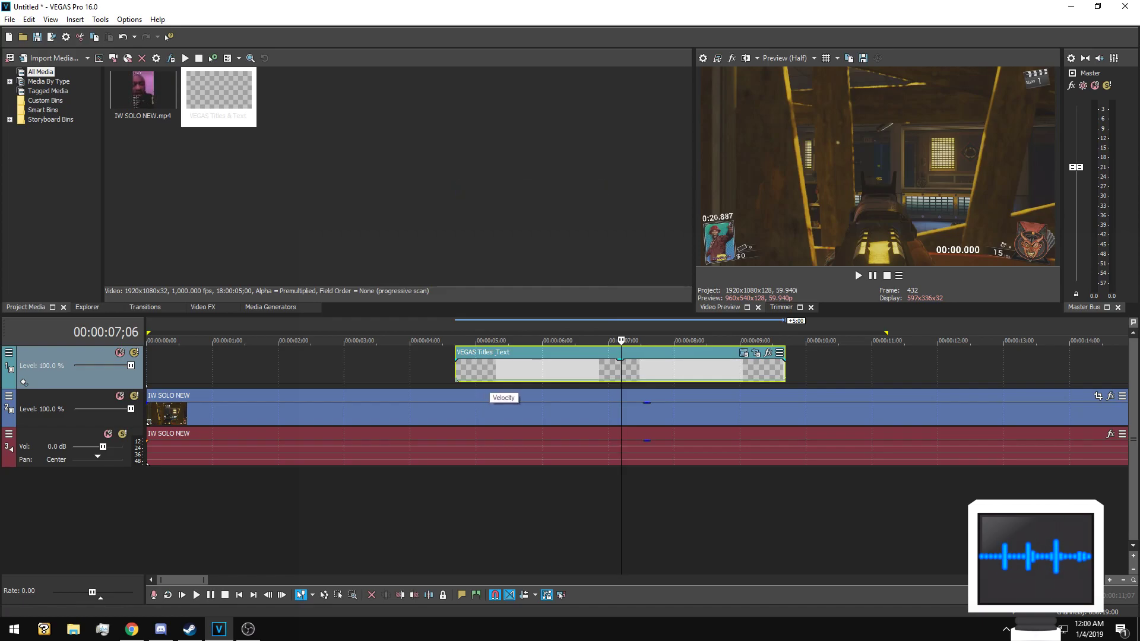
Add a velocity point at about 00:00:05;04 and set it to normal velocity so the timer starts there
{"action": "right_click", "coordinate": [488, 379]}
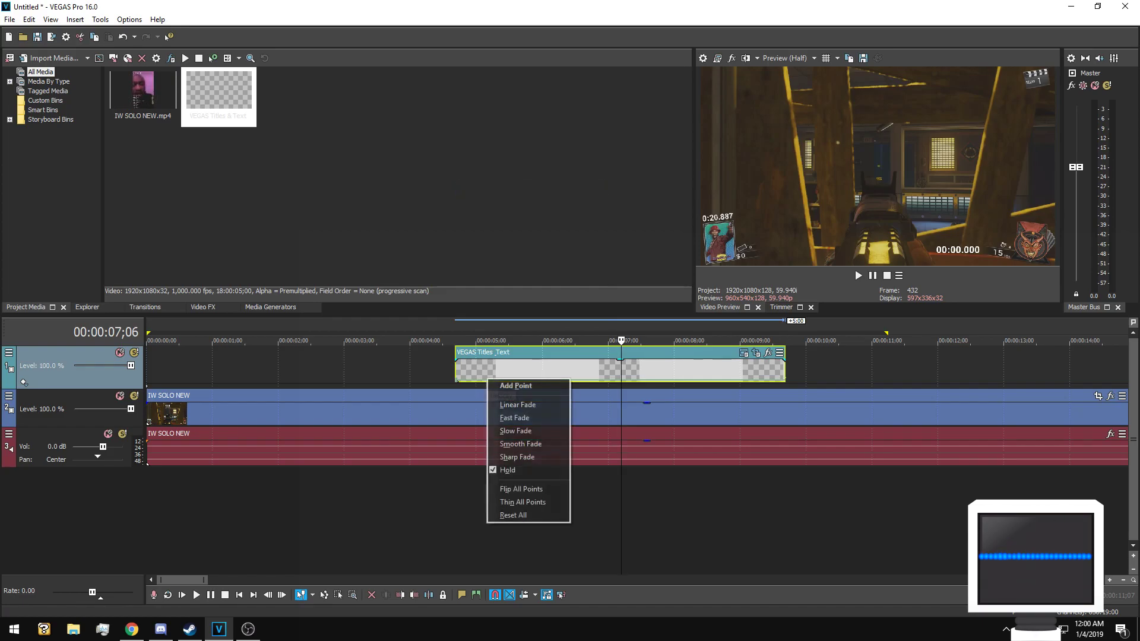
{"action": "left_click", "coordinate": [514, 386]}
{"action": "right_click", "coordinate": [488, 380]}
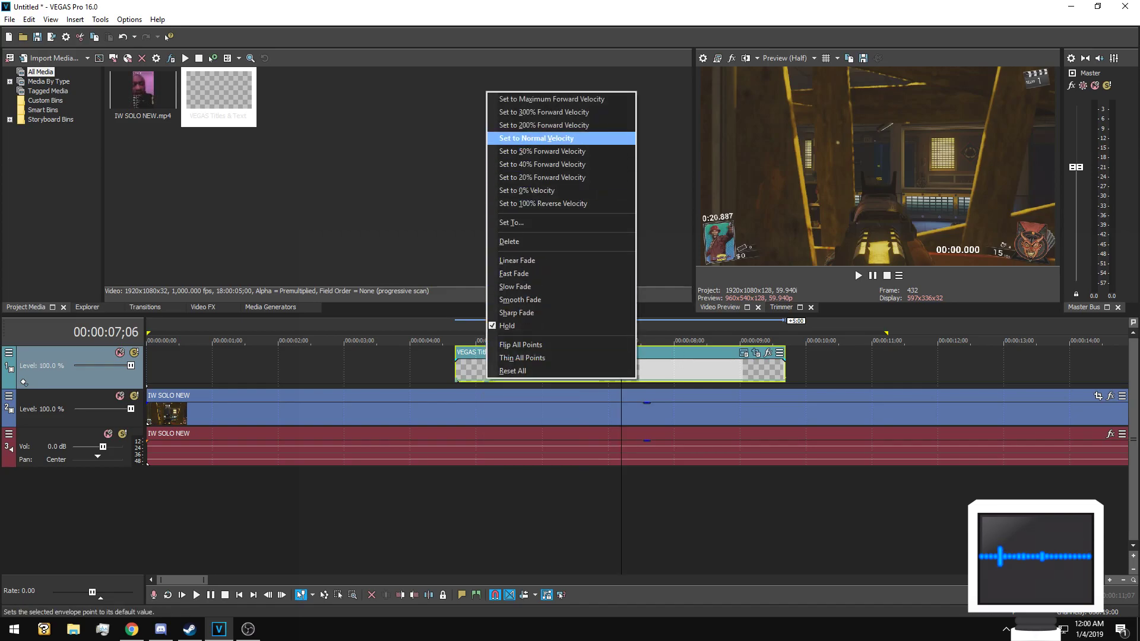
{"action": "left_click", "coordinate": [534, 138]}
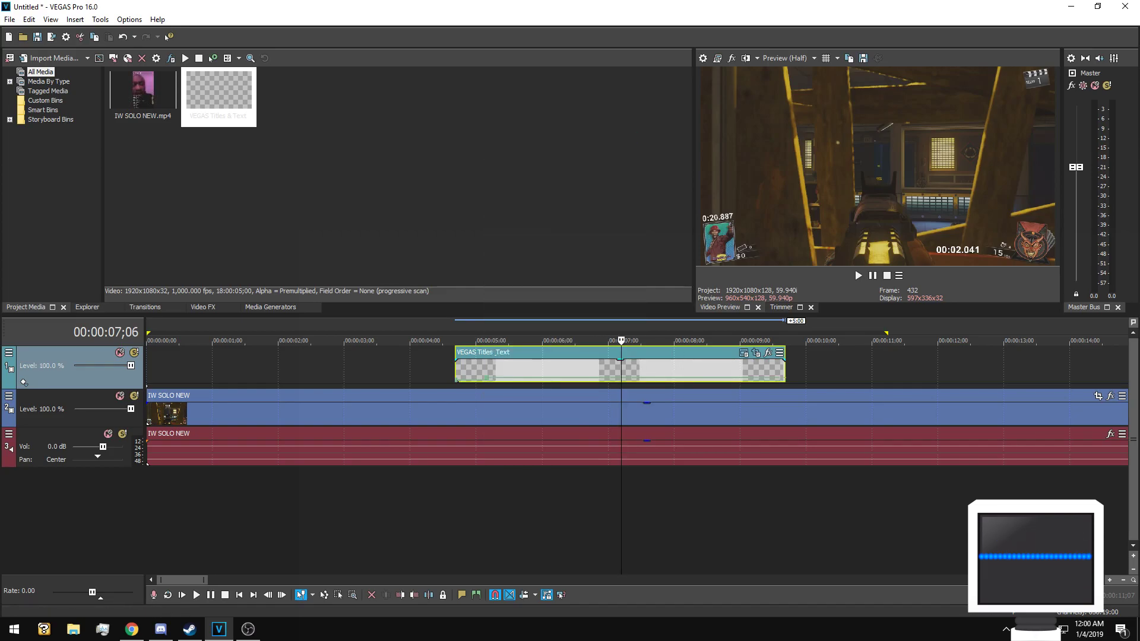
Step through the frames around the normal-velocity point to check where the timer starts counting
{"action": "key", "text": "space"}
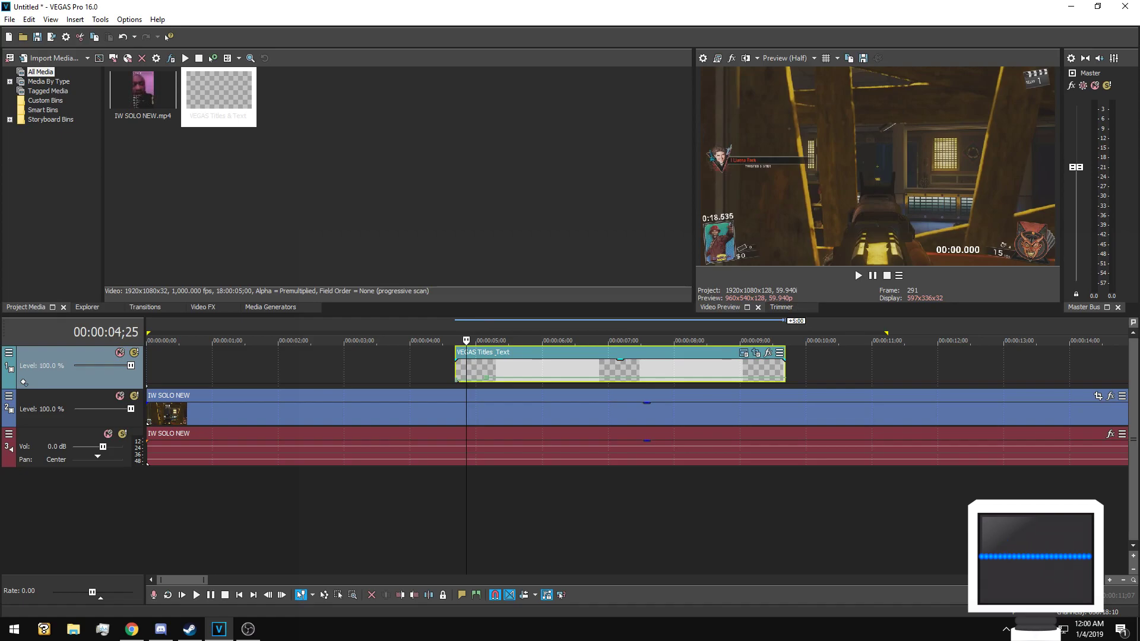
{"action": "key", "text": "Right"}
{"action": "key", "text": "Right"}
{"action": "key", "text": "Right"}
{"action": "key", "text": "Right"}
{"action": "key", "text": "Right"}
{"action": "key", "text": "Right"}
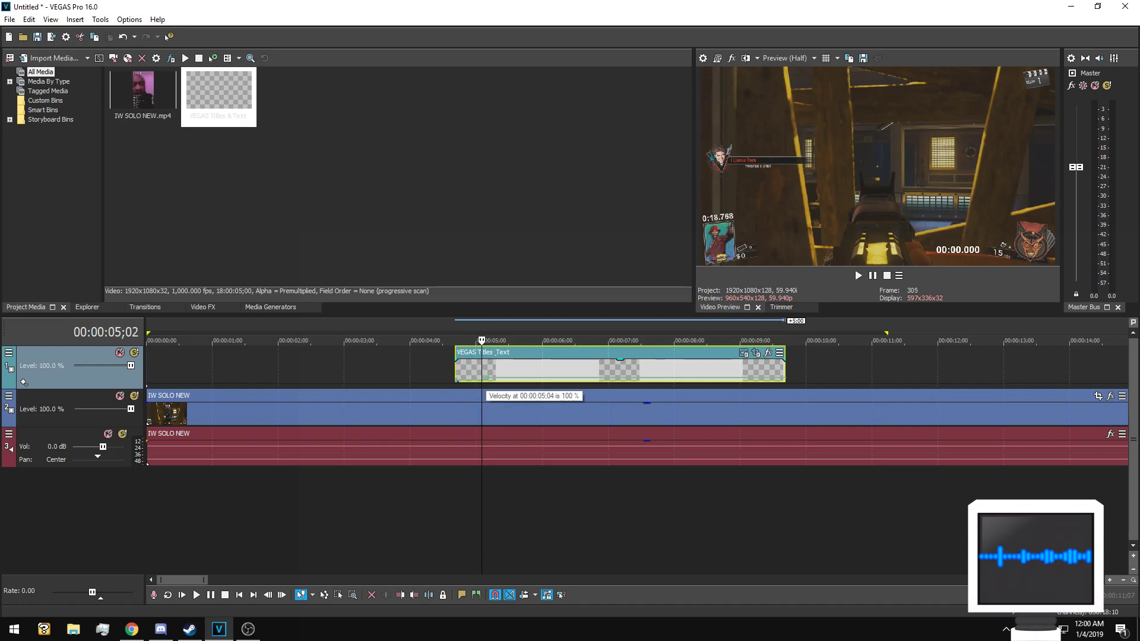
{"action": "key", "text": "Right"}
{"action": "key", "text": "Right"}
{"action": "key", "text": "Right"}
{"action": "key", "text": "Right"}
{"action": "key", "text": "Right"}
{"action": "key", "text": "Right"}
{"action": "key", "text": "Right"}
{"action": "key", "text": "Right"}
{"action": "key", "text": "Right"}
{"action": "key", "text": "Right"}
{"action": "key", "text": "Right"}
{"action": "key", "text": "Right"}
{"action": "key", "text": "Right"}
{"action": "key", "text": "Right"}
{"action": "key", "text": "Right"}
{"action": "key", "text": "Right"}
{"action": "key", "text": "Right"}
{"action": "key", "text": "Right"}
{"action": "key", "text": "Right"}
{"action": "key", "text": "Right"}
{"action": "key", "text": "Right"}
{"action": "key", "text": "Right"}
{"action": "key", "text": "Right"}
{"action": "key", "text": "Right"}
{"action": "key", "text": "Right"}
{"action": "key", "text": "Right"}
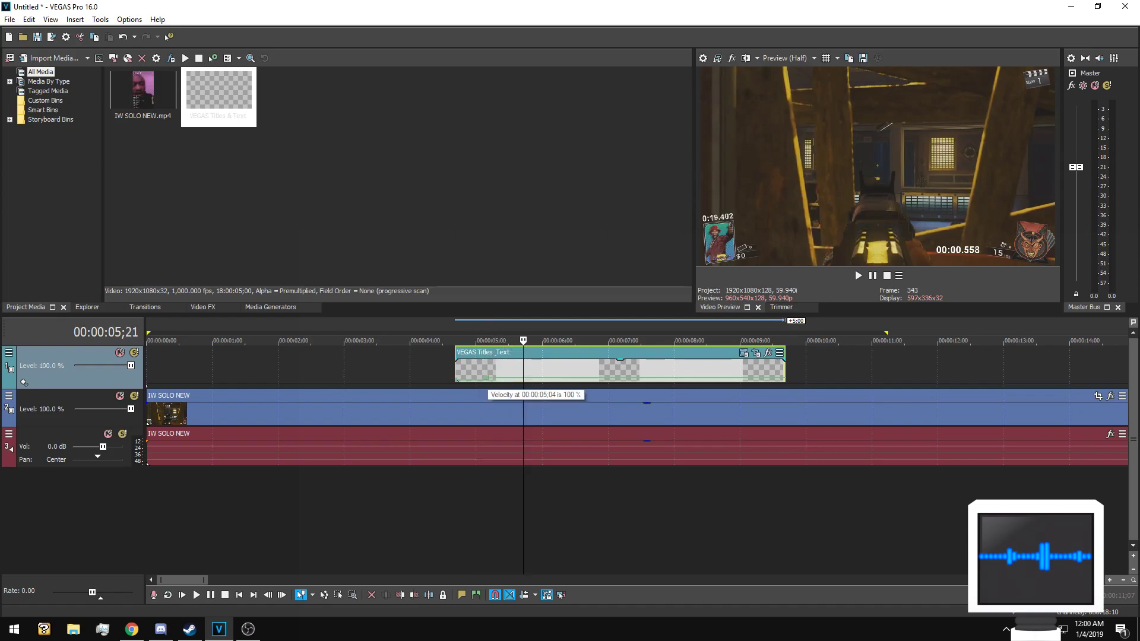
Try shifting the timer's normal-velocity point further along the envelope, and undo the move
{"action": "left_click_drag", "start_coordinate": [490, 377], "coordinate": [515, 374]}
{"action": "key", "text": "ctrl+z"}
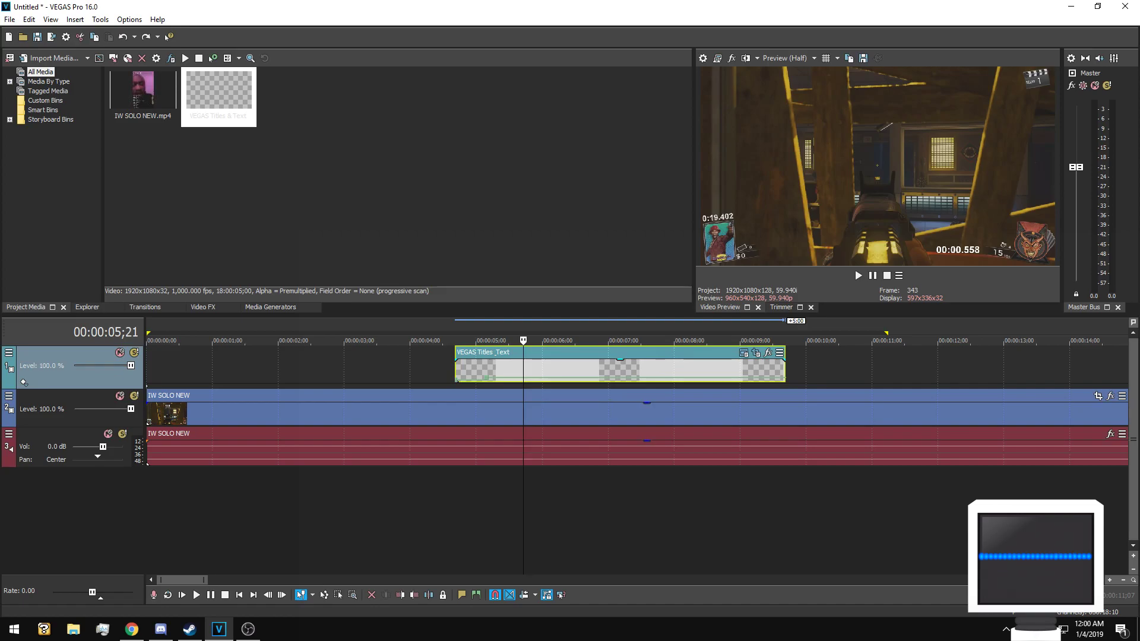
{"action": "left_click", "coordinate": [485, 371]}
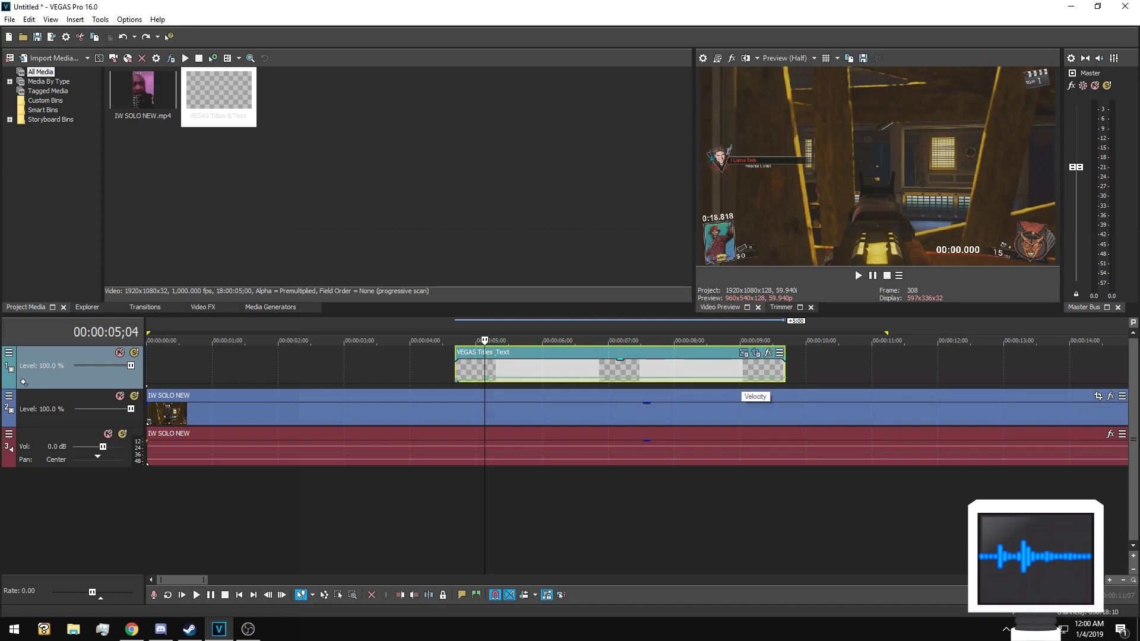
Add another velocity point at about 00:00:09;00 near the event's end and set it to 0% velocity to stop the timer
{"action": "right_click", "coordinate": [743, 378]}
{"action": "left_click", "coordinate": [771, 386]}
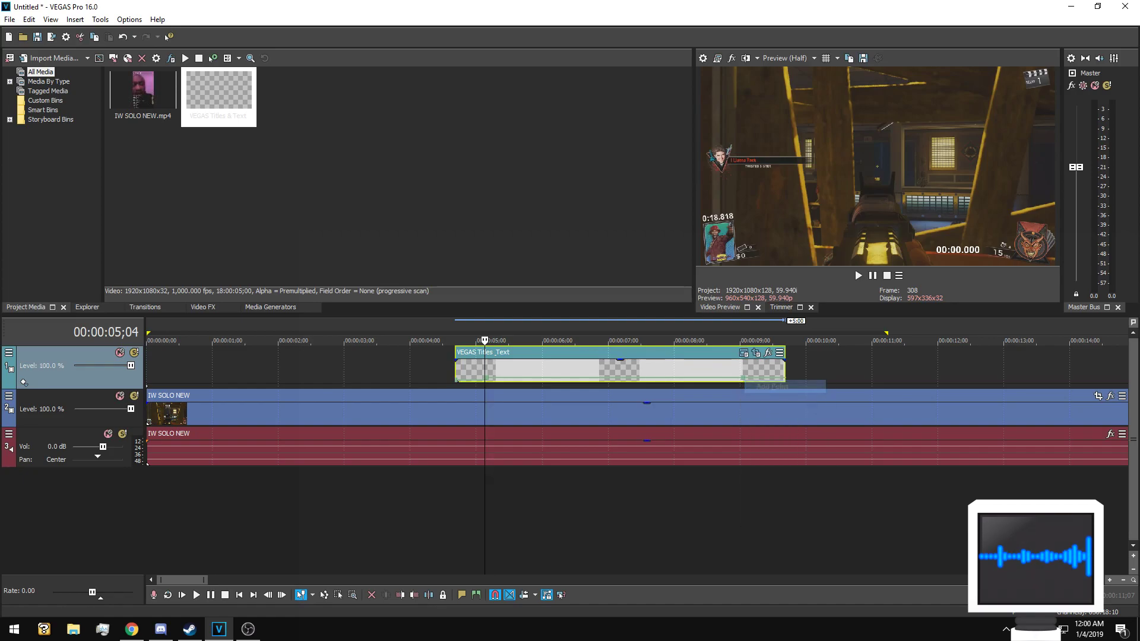
{"action": "right_click", "coordinate": [742, 377]}
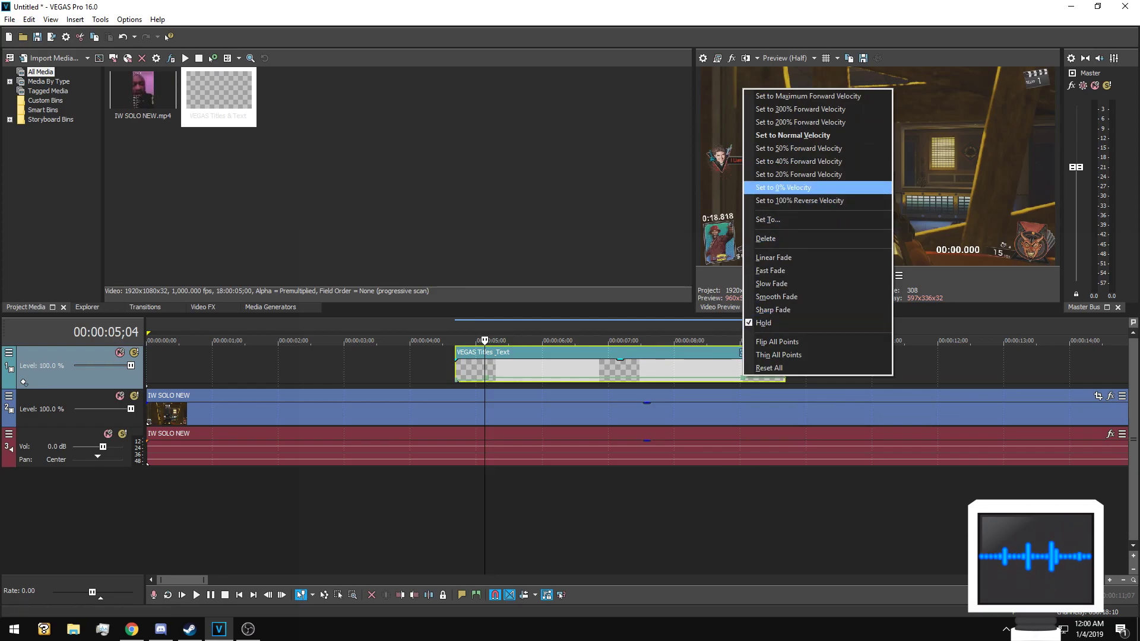
{"action": "left_click", "coordinate": [783, 187]}
Step back and forth through the frames around 00:00:09;00 to check where the timer stops
{"action": "left_click", "coordinate": [731, 341]}
{"action": "key", "text": "Right"}
{"action": "key", "text": "Right"}
{"action": "key", "text": "Right"}
{"action": "key", "text": "Right"}
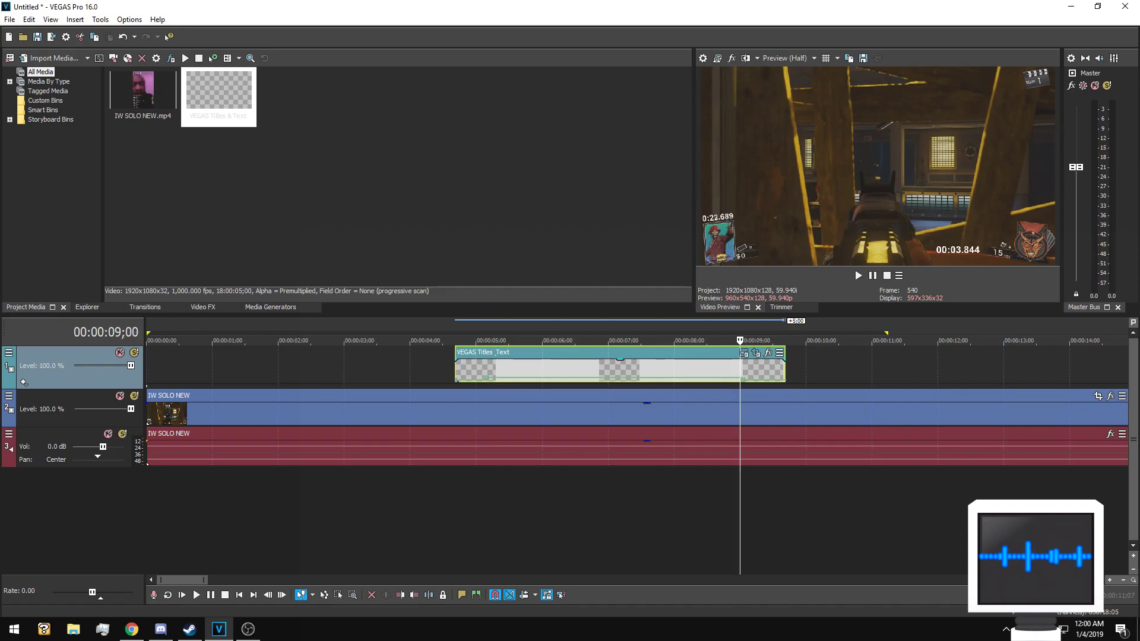
{"action": "key", "text": "Left"}
{"action": "key", "text": "Left"}
{"action": "key", "text": "Left"}
{"action": "key", "text": "Left"}
{"action": "key", "text": "Left"}
{"action": "key", "text": "Left"}
{"action": "key", "text": "Left"}
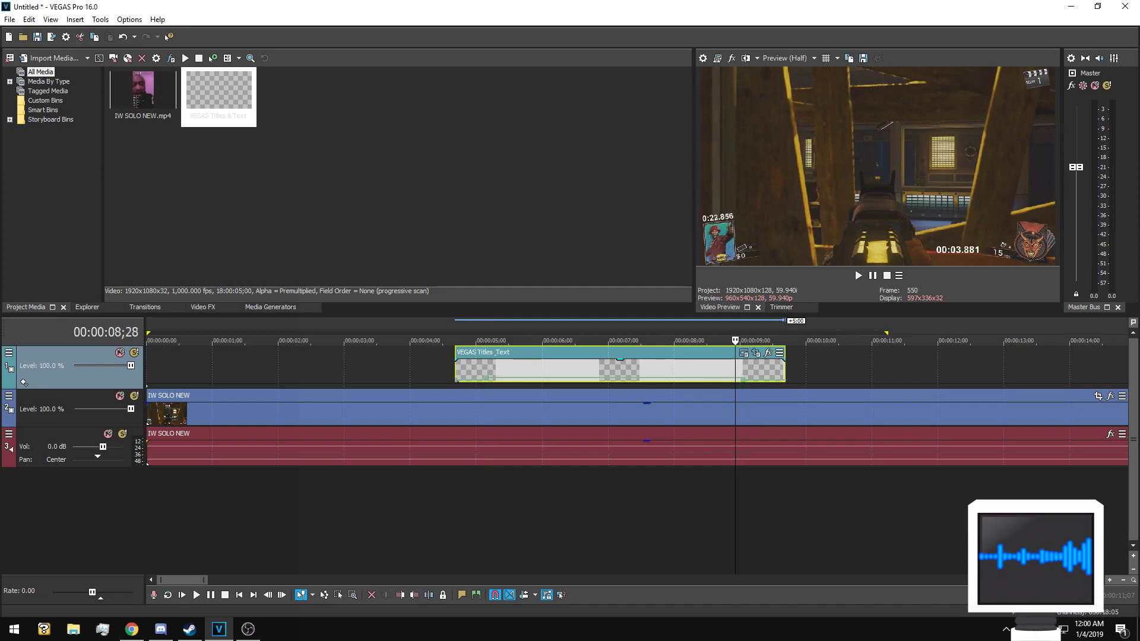
{"action": "key", "text": "Right"}
{"action": "key", "text": "Right"}
{"action": "key", "text": "Right"}
{"action": "key", "text": "Right"}
{"action": "key", "text": "Right"}
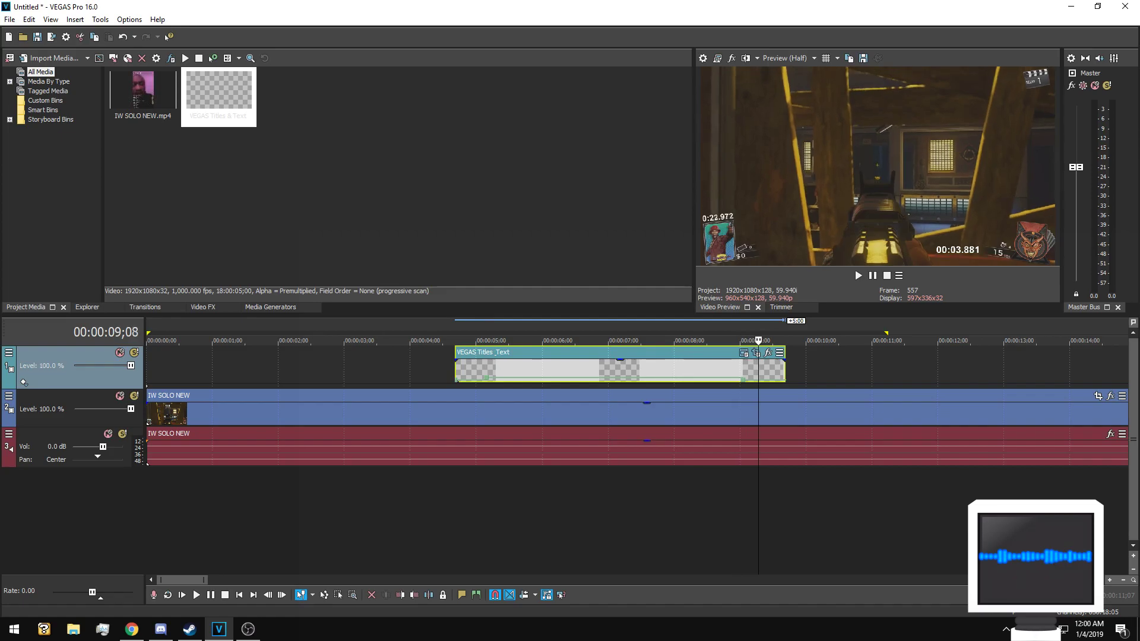
Play the timecode event from its start to preview the timer starting and stopping
{"action": "key", "text": "ctrl+alt+Left"}
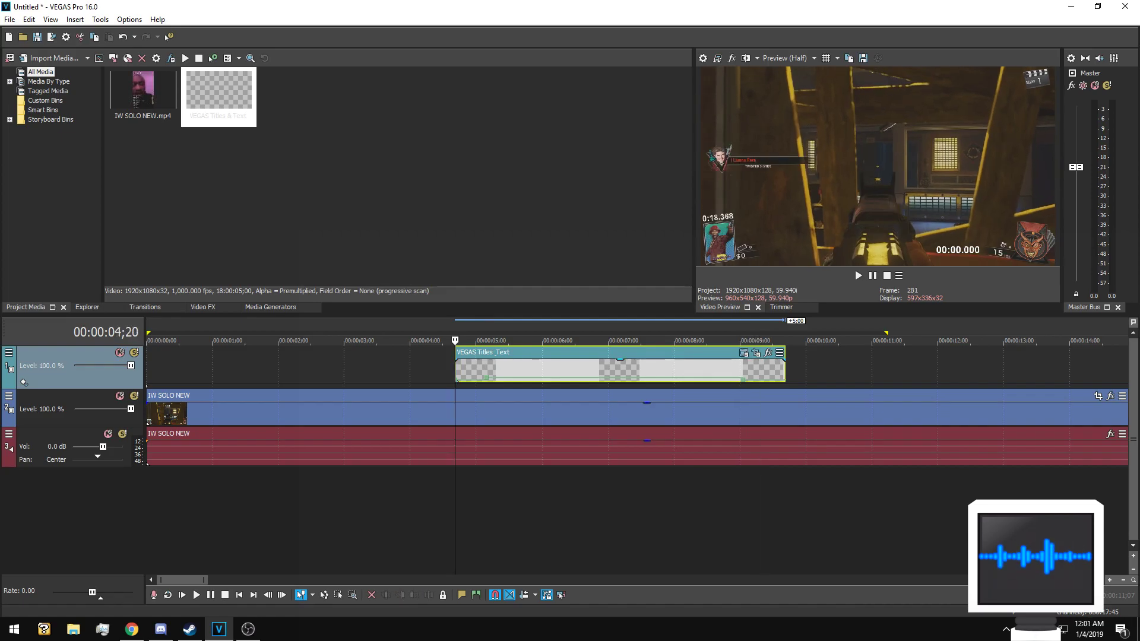
{"action": "key", "text": "space"}
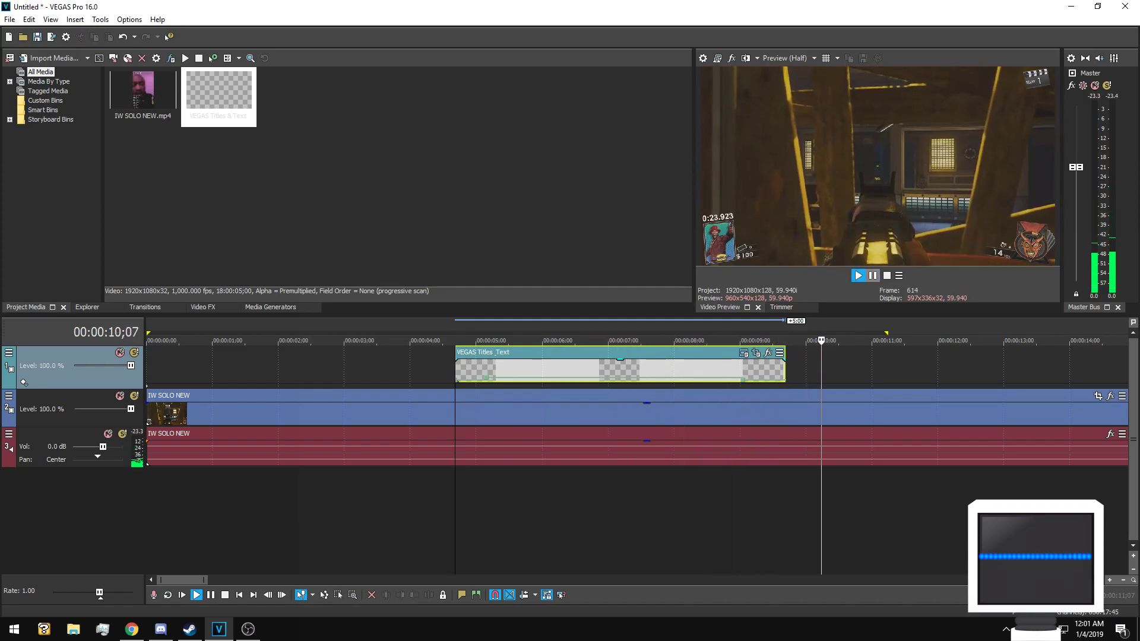
{"action": "key", "text": "Return"}
Stretch both ends of the timecode event so it spans from about 0.5 seconds to about 26.7 seconds
{"action": "scroll", "coordinate": [637, 416], "scroll_direction": "up", "scroll_amount": 3}
{"action": "scroll", "coordinate": [637, 415], "scroll_direction": "down", "scroll_amount": 6}
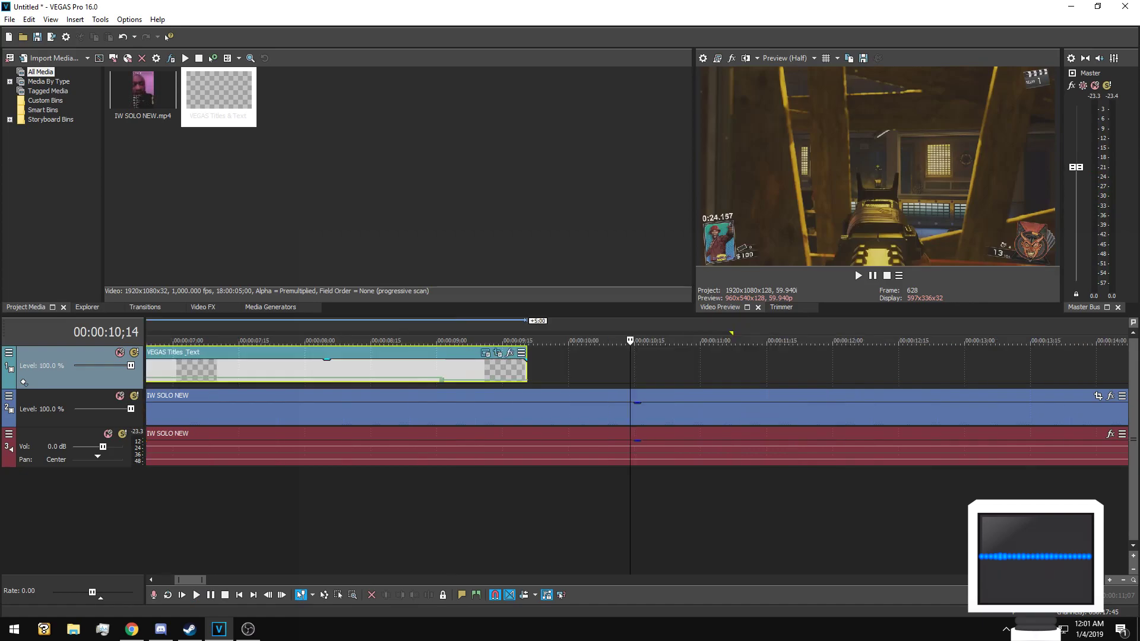
{"action": "left_click_drag", "start_coordinate": [383, 368], "coordinate": [243, 368]}
{"action": "left_click_drag", "start_coordinate": [325, 368], "coordinate": [1027, 368]}
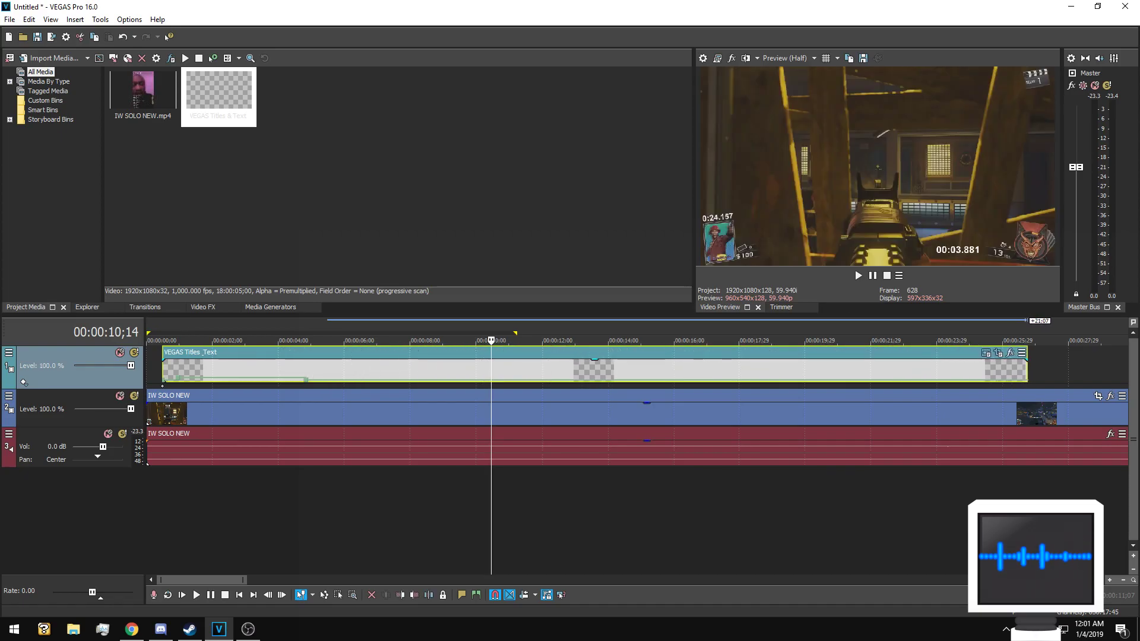
Move the stopping velocity point to about 25.5 seconds near the extended event's end and set it to 0% velocity
{"action": "left_click_drag", "start_coordinate": [689, 381], "coordinate": [960, 372]}
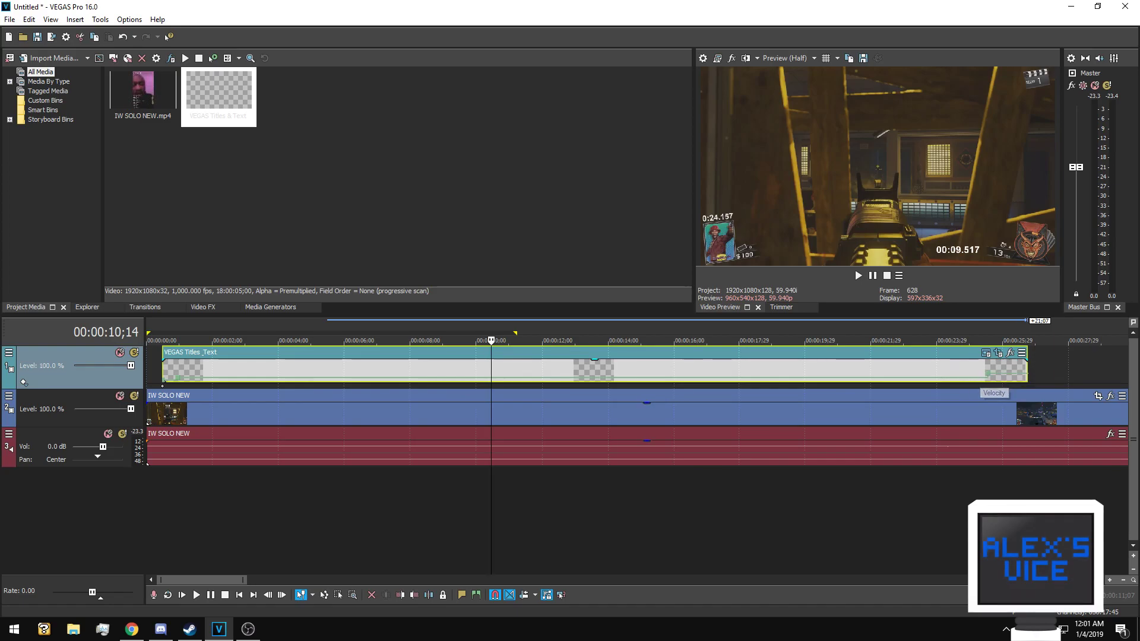
{"action": "right_click", "coordinate": [987, 374]}
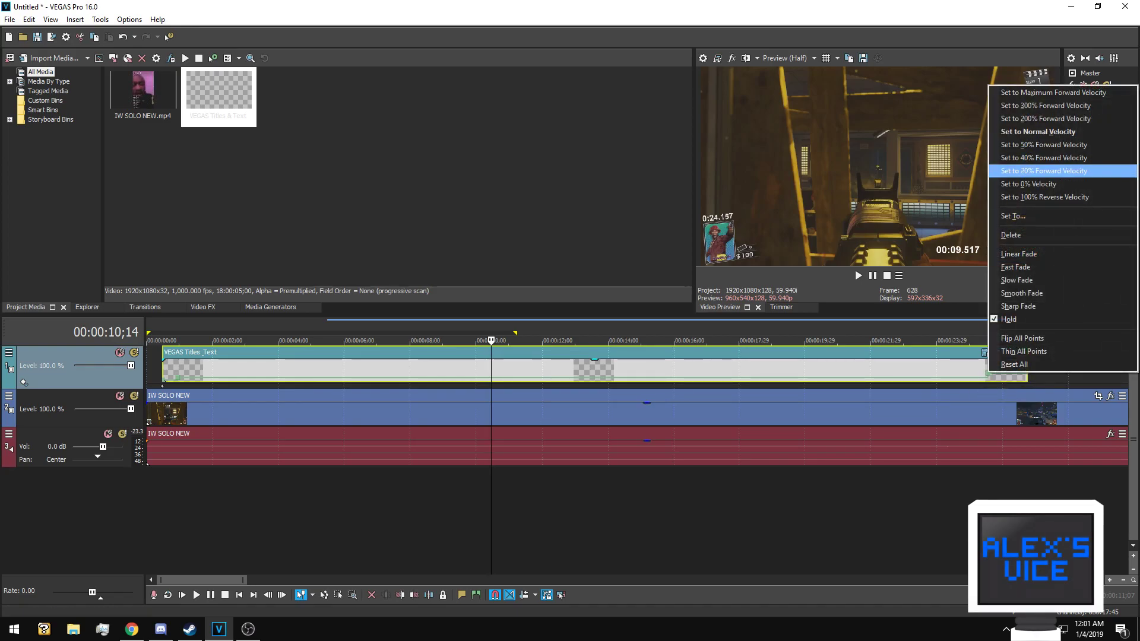
{"action": "left_click", "coordinate": [1028, 184]}
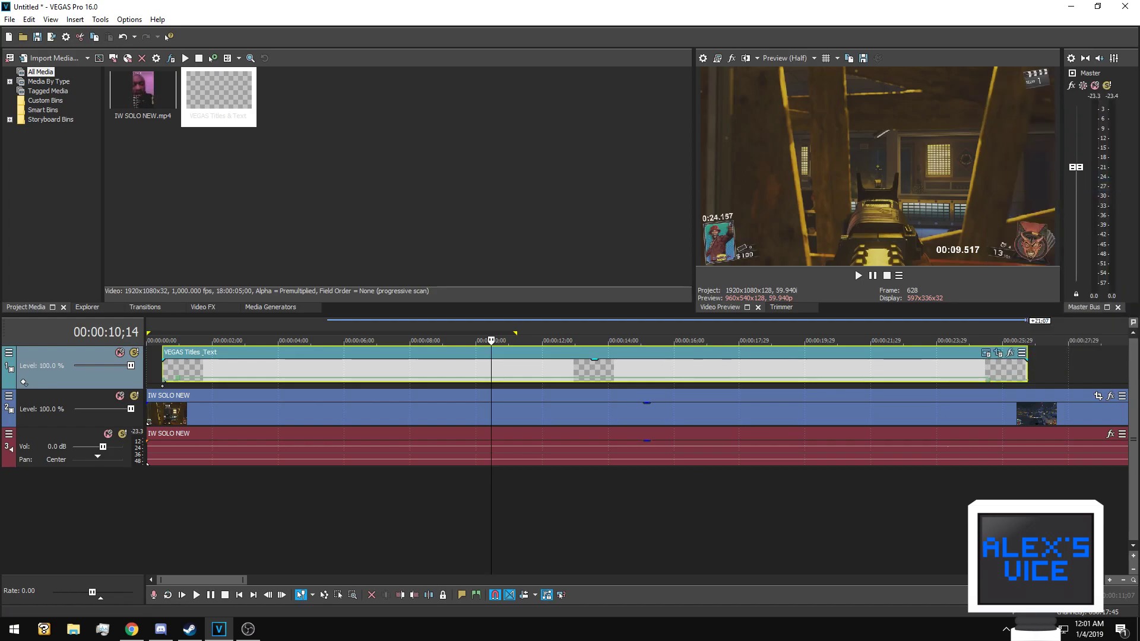
Step through the frames near the end of the extended event to check that the timer holds its final time
{"action": "left_click", "coordinate": [965, 371]}
{"action": "key", "text": "space"}
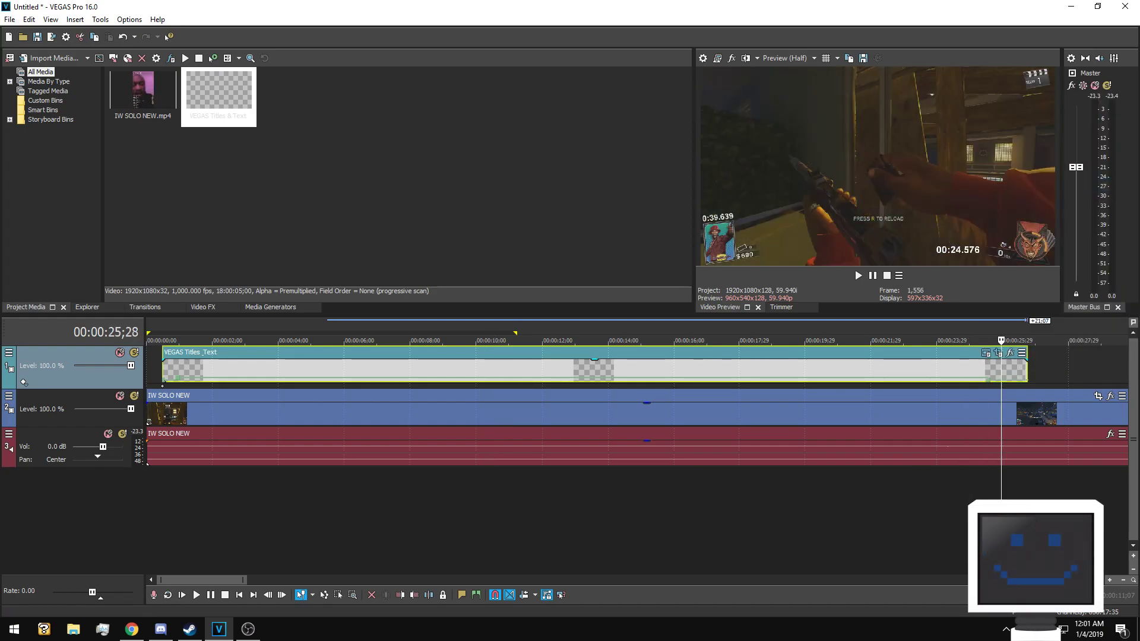
{"action": "key", "text": "Left"}
{"action": "key", "text": "Left"}
{"action": "key", "text": "Left"}
{"action": "key", "text": "Left"}
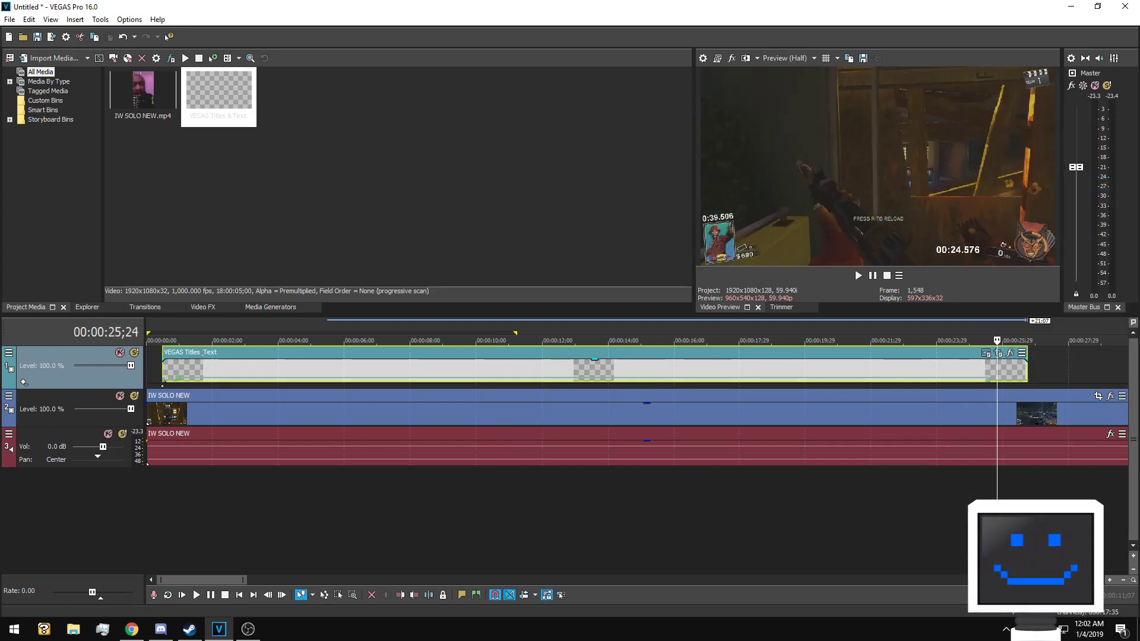